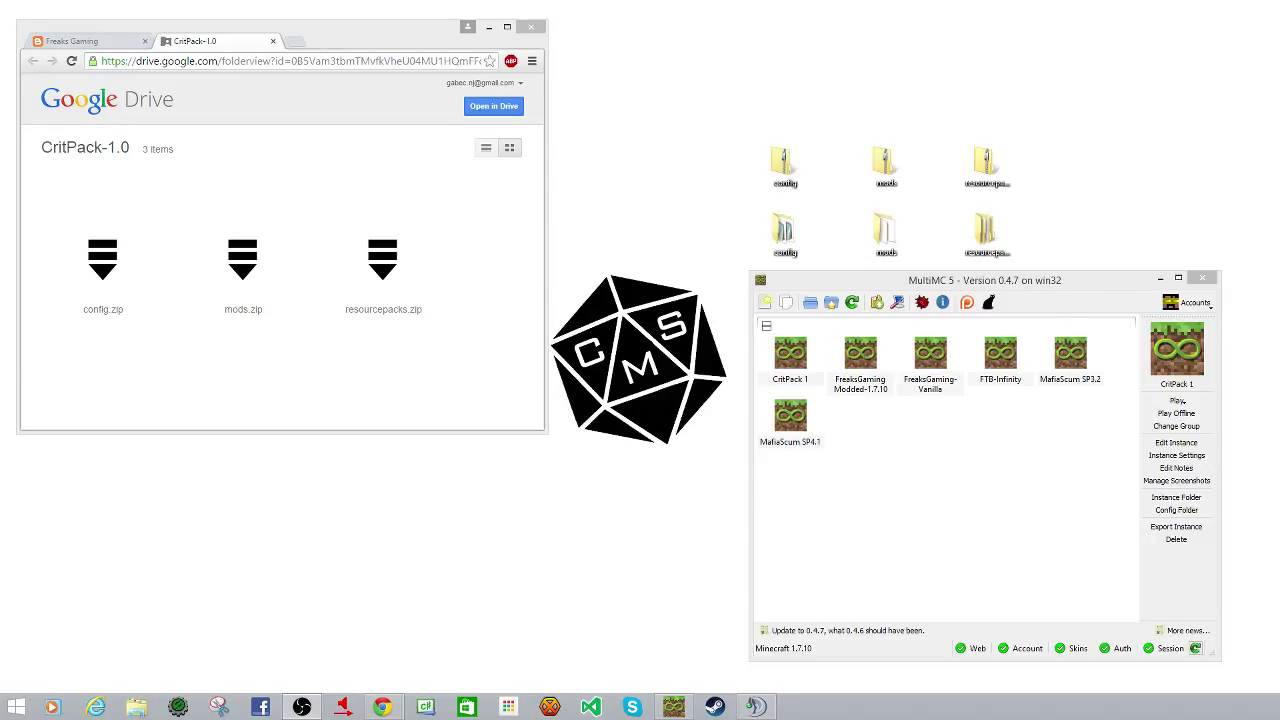
# Create a new MultiMC instance named AnyName-1 using vanilla Minecraft version 1.7.10.
pyautogui.click(942, 452)
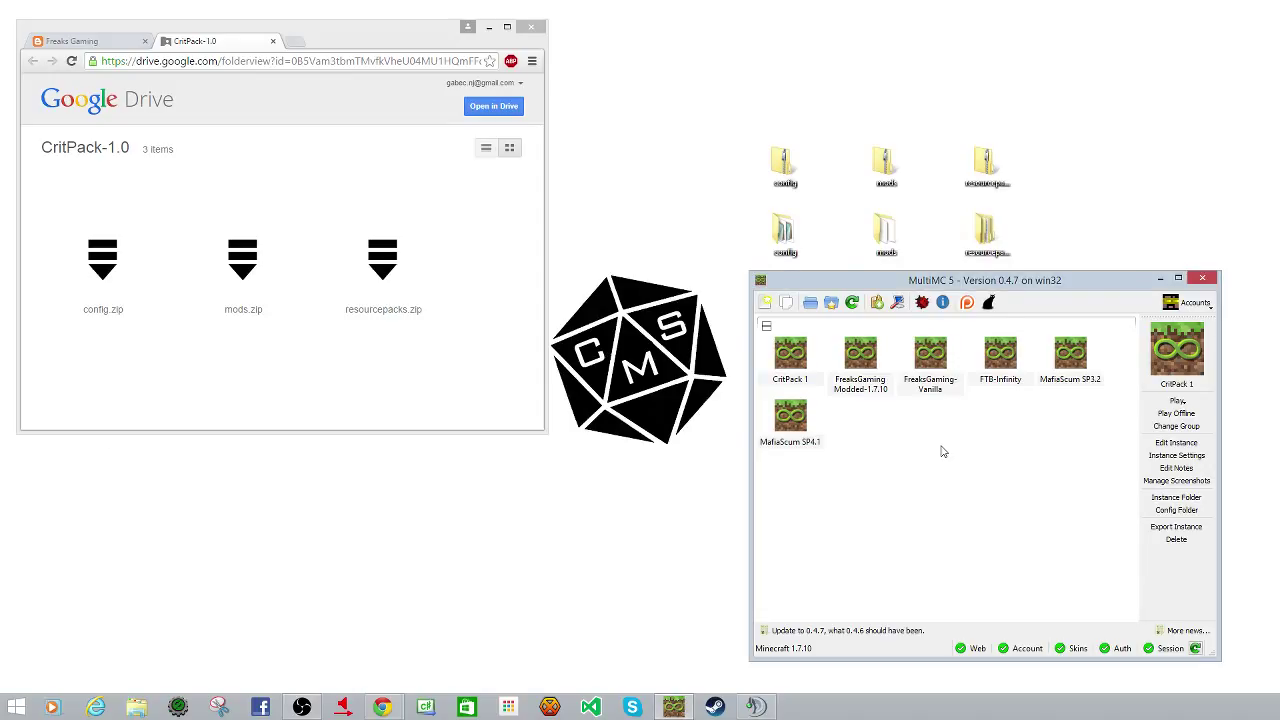
pyautogui.click(766, 303)
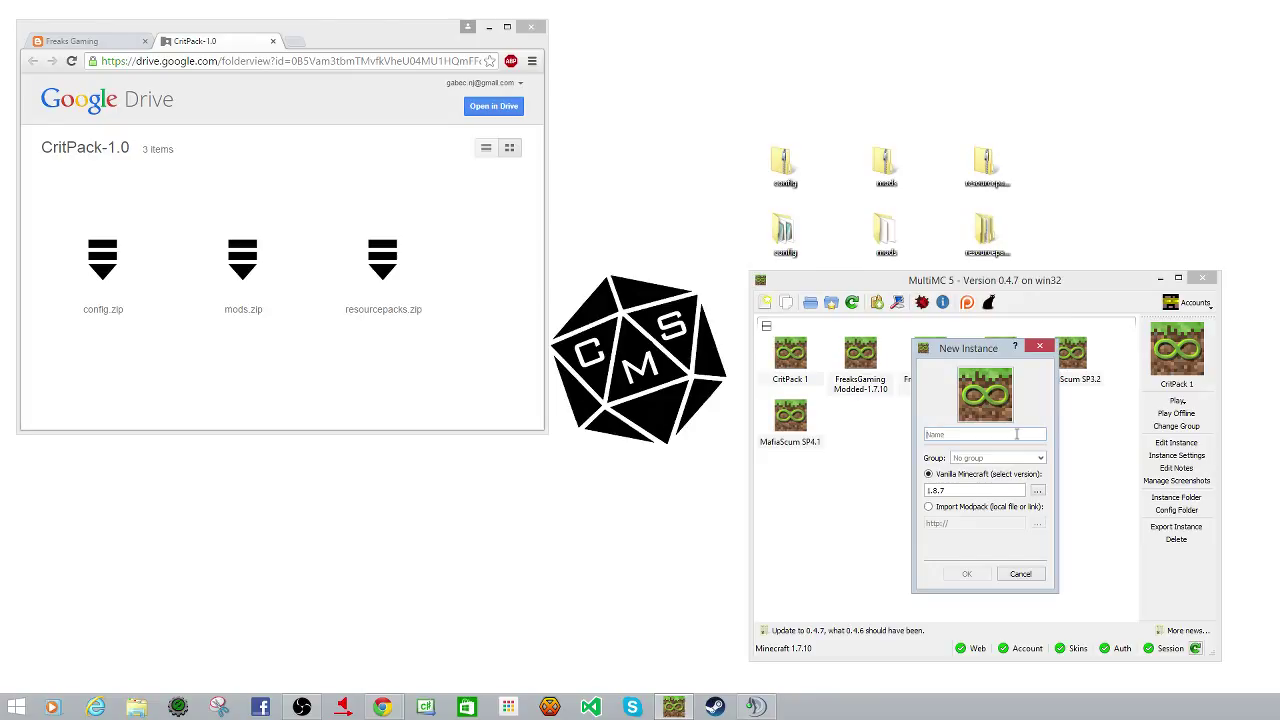
pyautogui.write('AnyName-1')
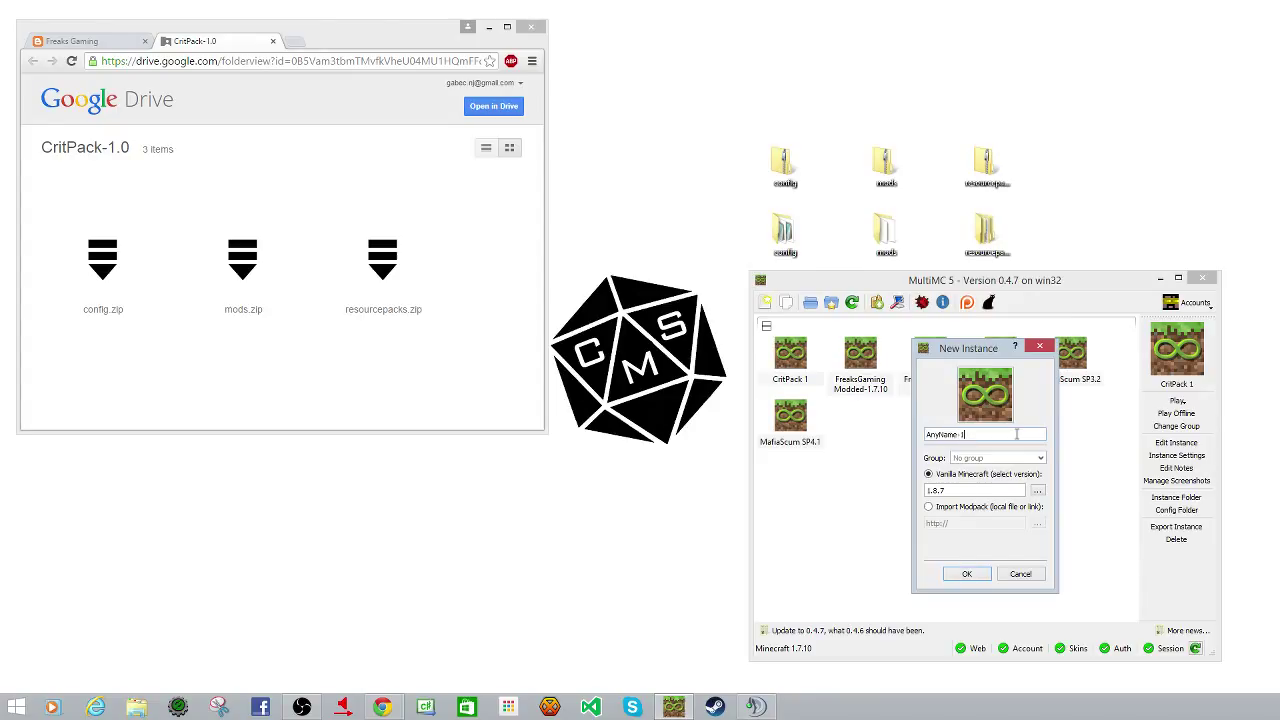
pyautogui.click(1037, 491)
pyautogui.scroll(-5, 871, 486)
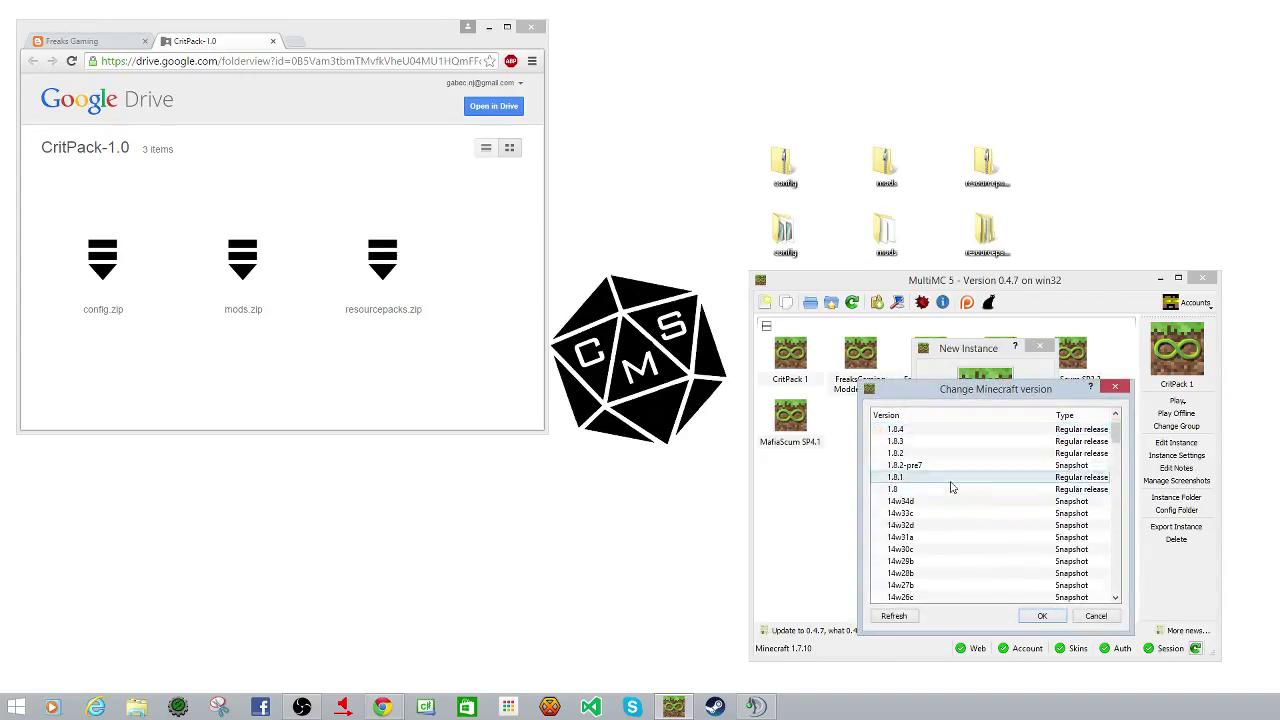
pyautogui.scroll(-2, 951, 487)
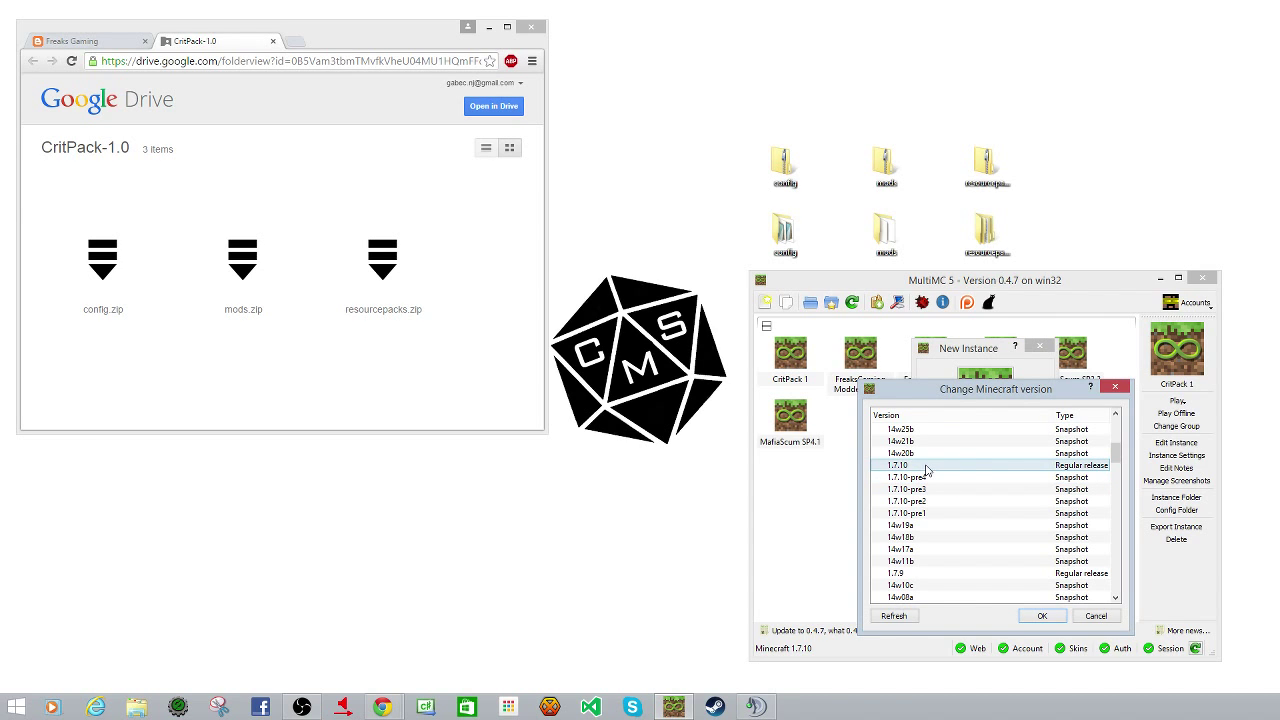
pyautogui.click(926, 467)
pyautogui.click(1042, 616)
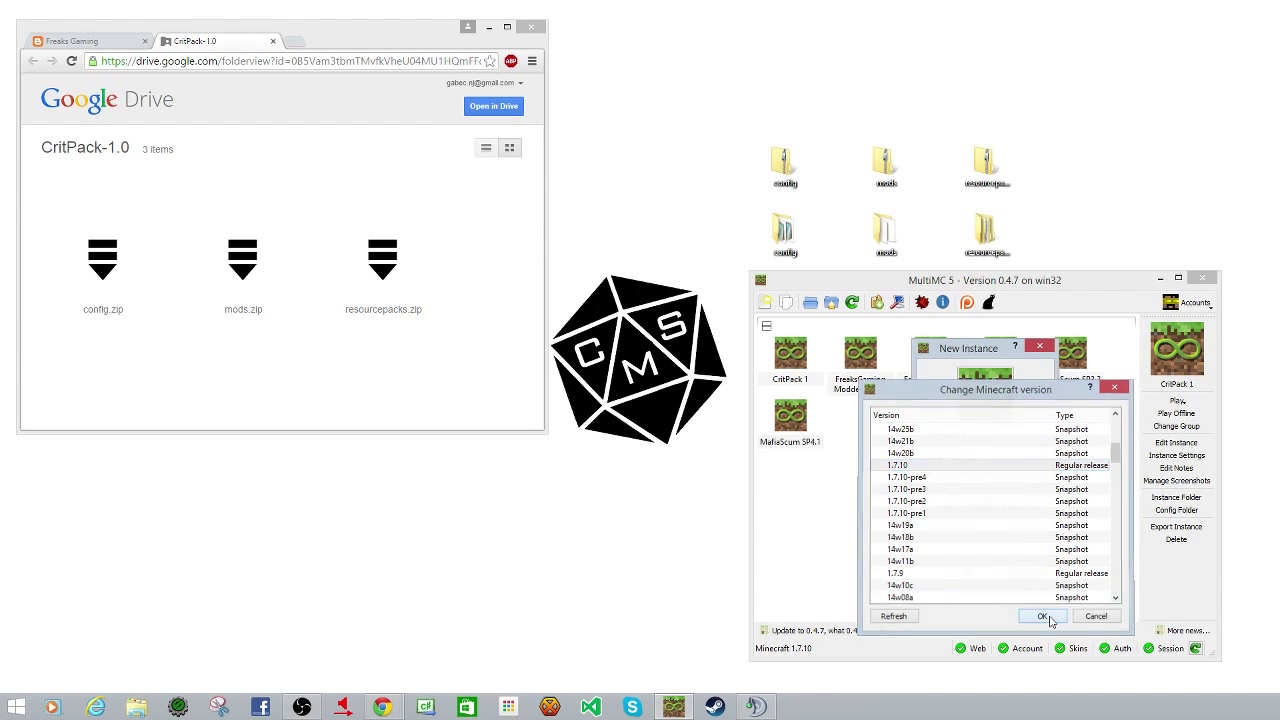
pyautogui.click(967, 574)
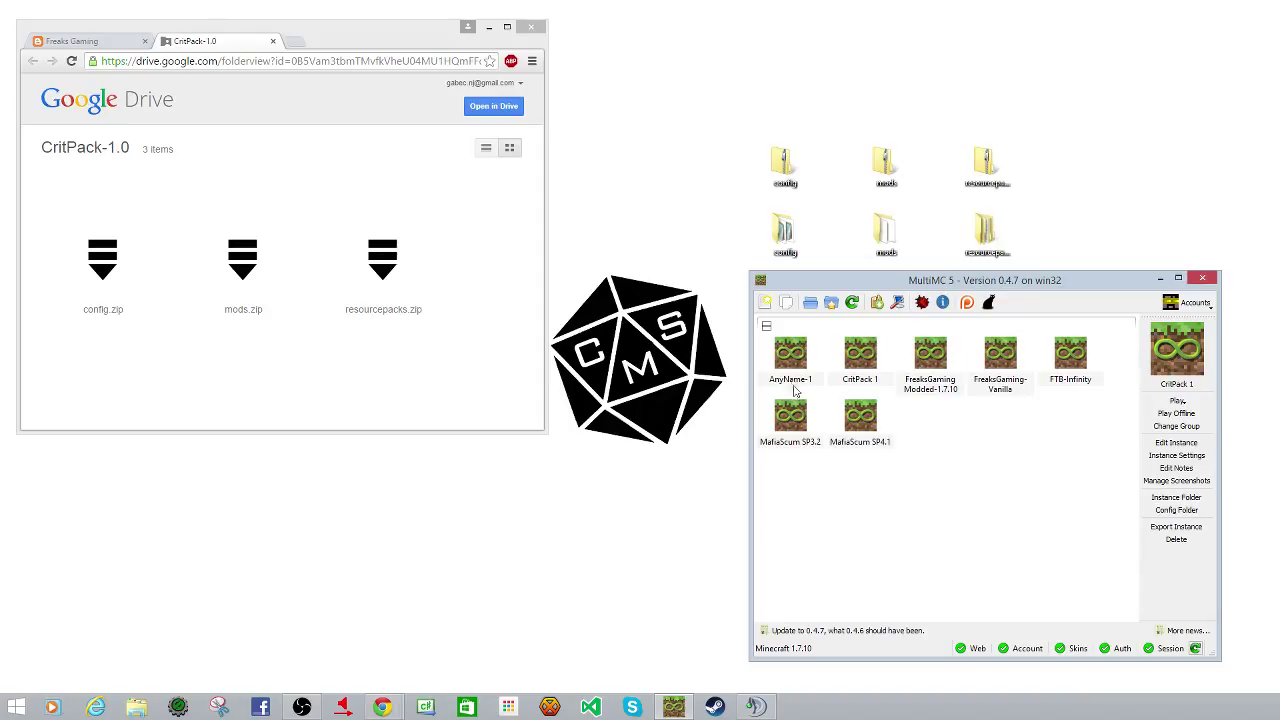
# Edit the AnyName-1 instance and install the recommended Forge version 10.13.4.1448 on it.
pyautogui.click(792, 380)
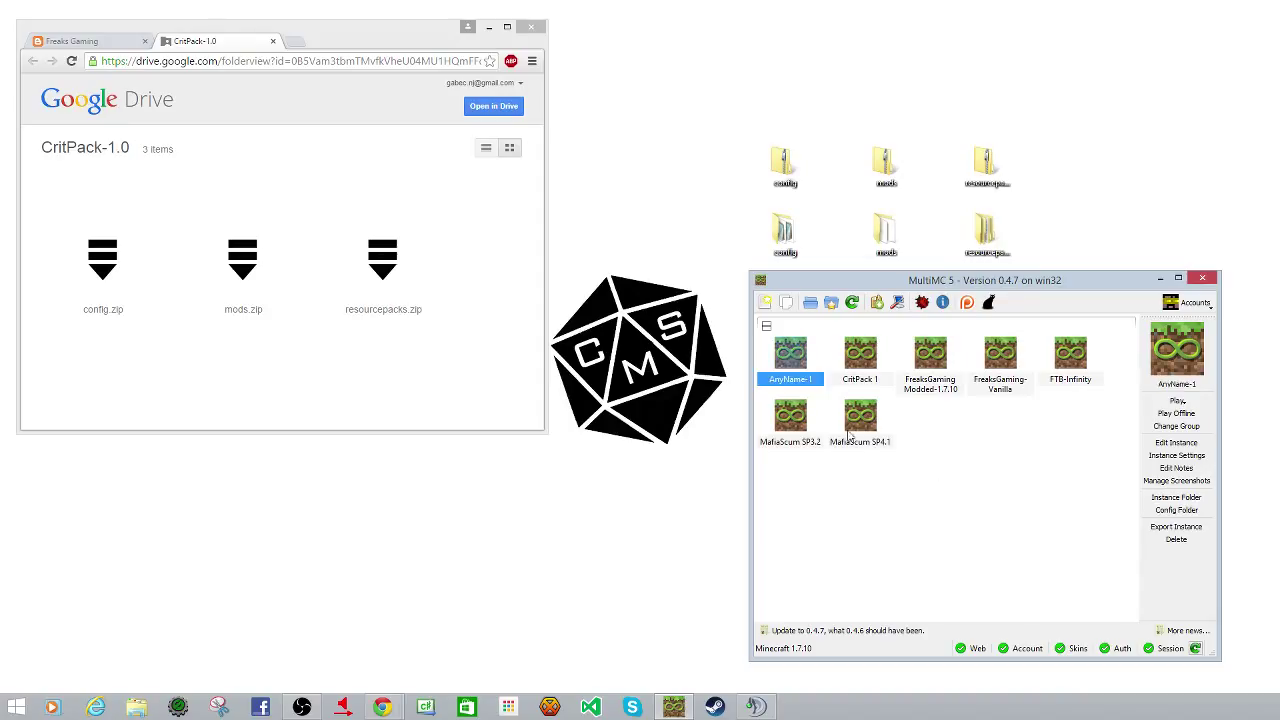
pyautogui.click(1168, 446)
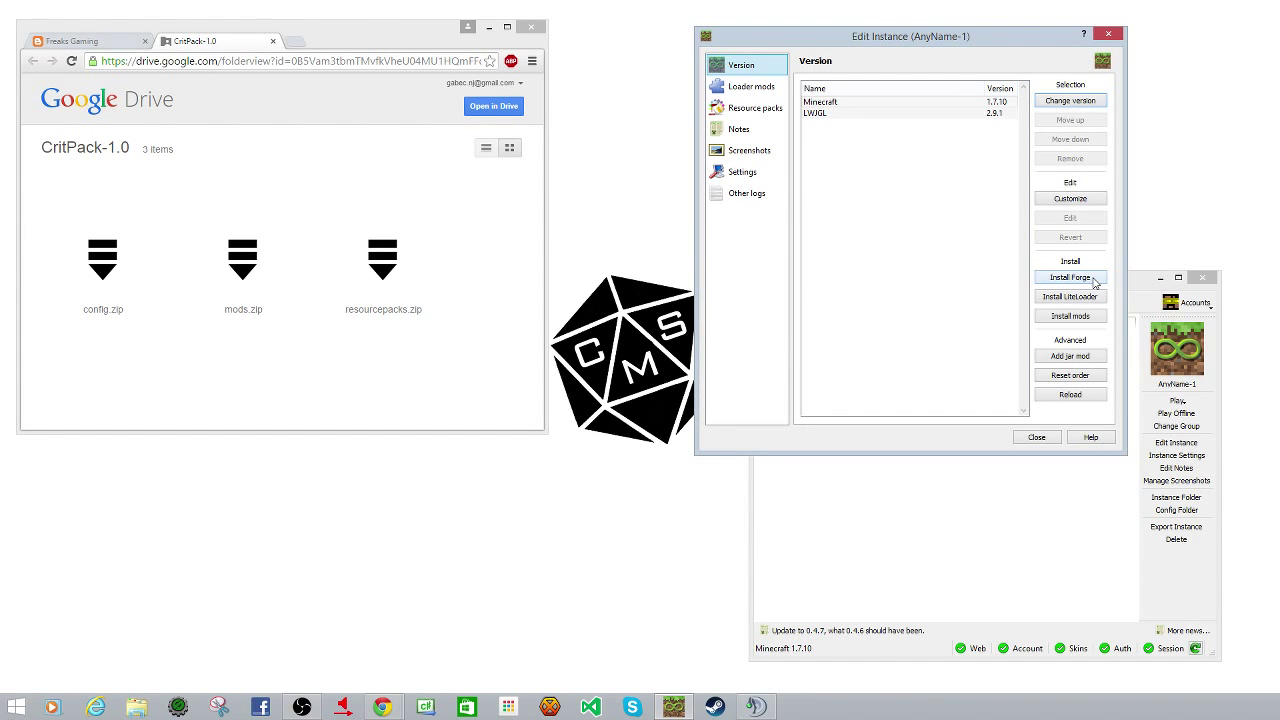
pyautogui.click(1093, 281)
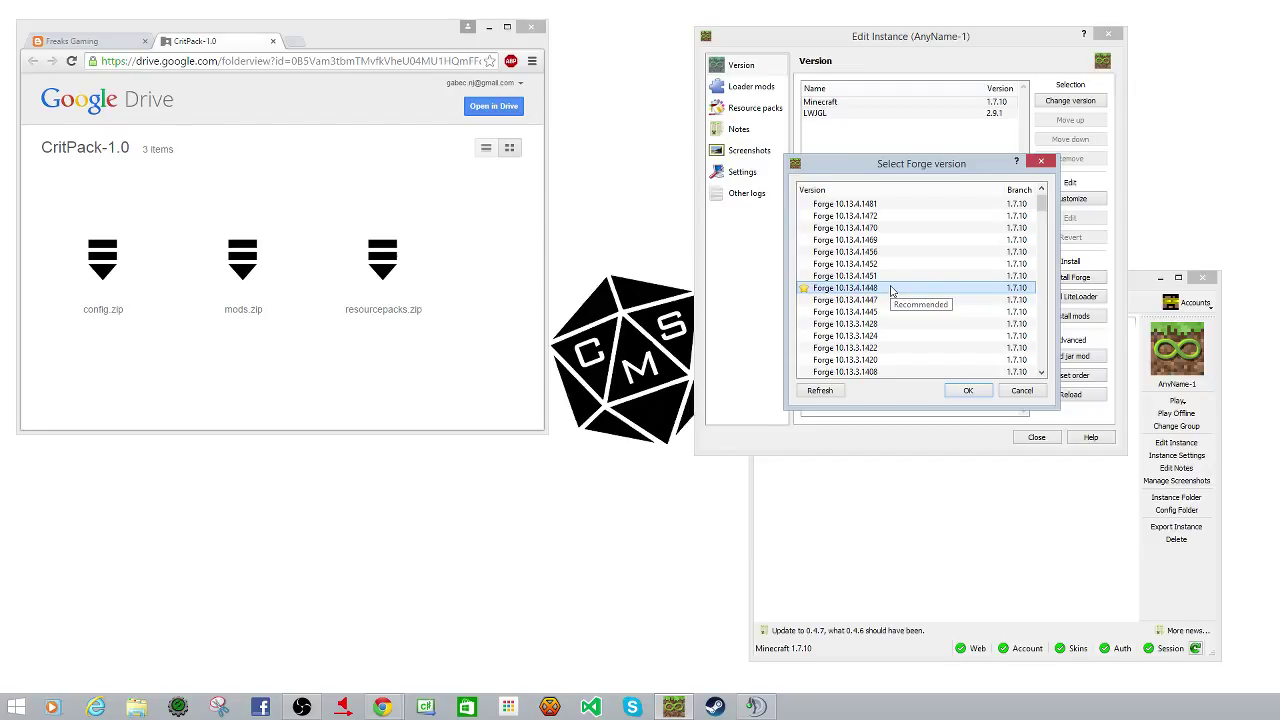
pyautogui.click(968, 390)
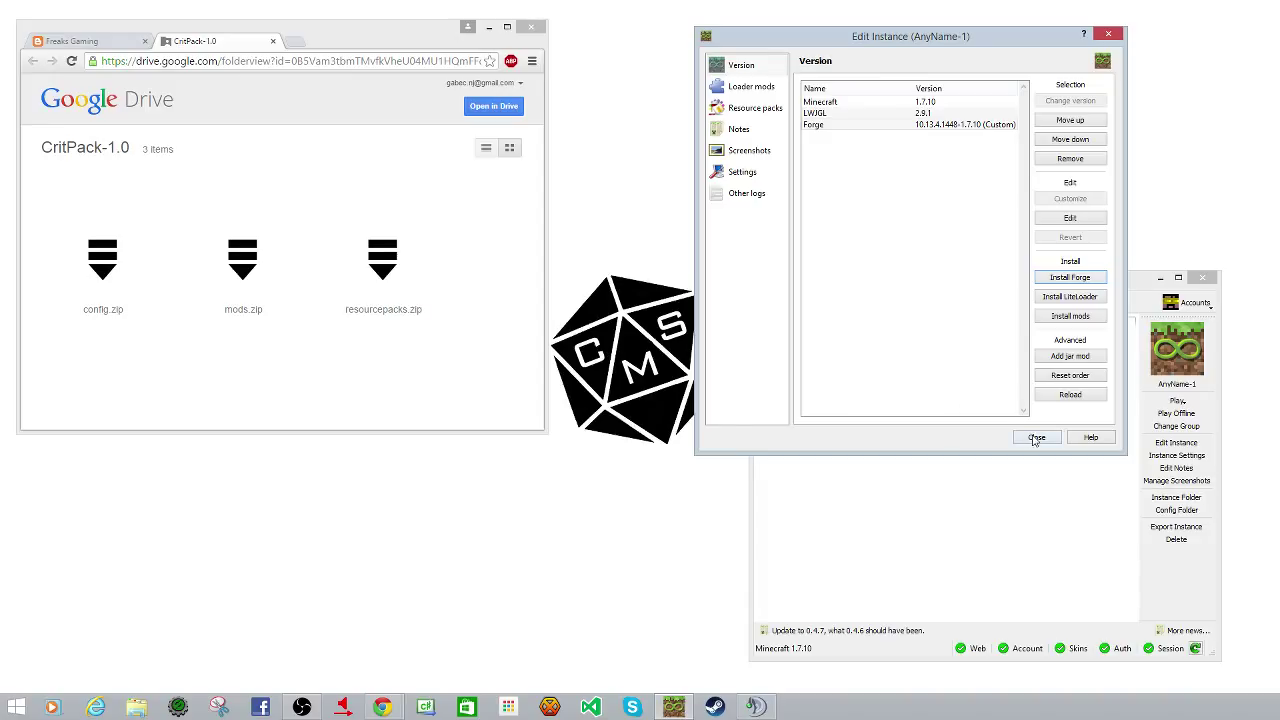
# Override the instance's Java installation with the auto-detected 64-bit Java 1.7.0_71.
pyautogui.click(735, 173)
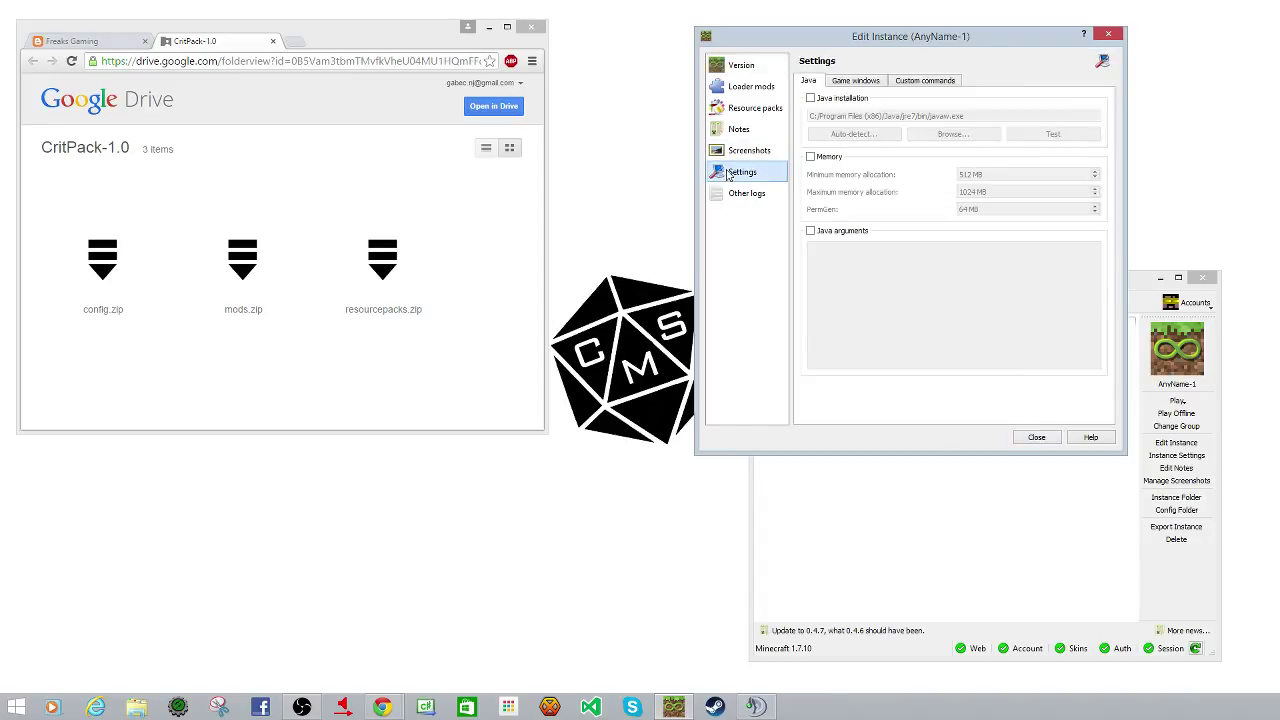
pyautogui.click(811, 98)
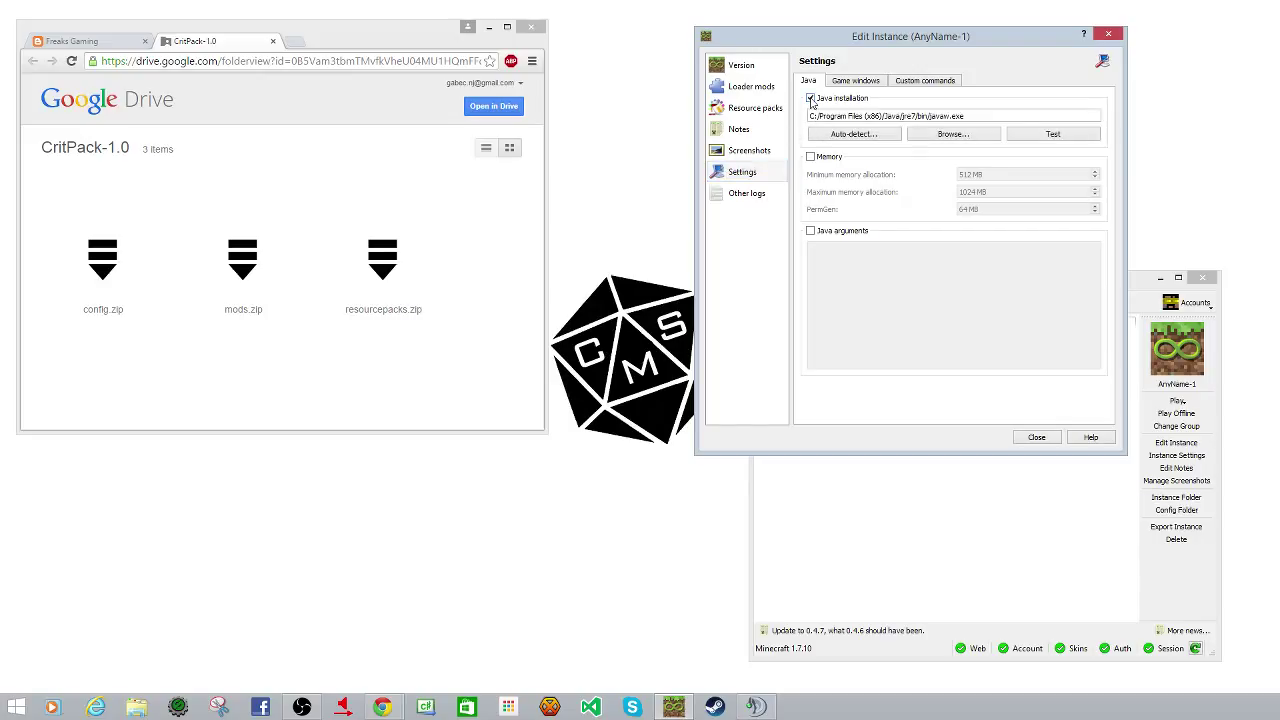
pyautogui.click(862, 135)
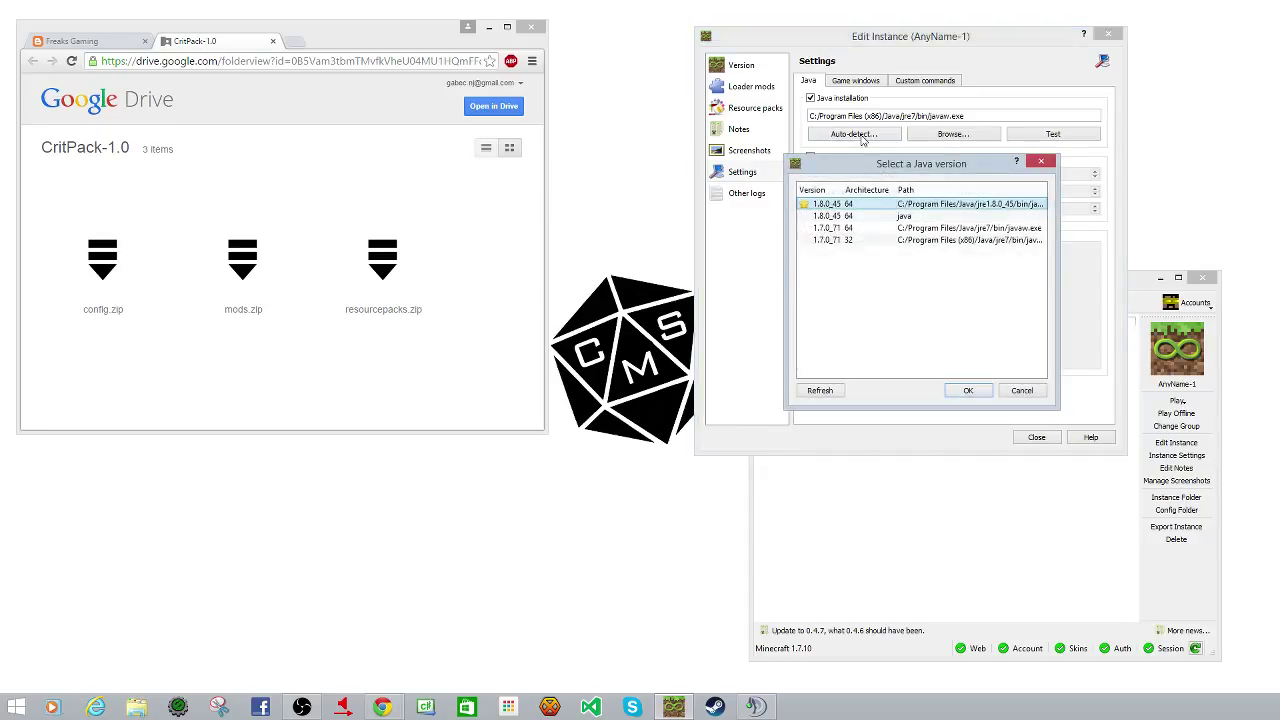
pyautogui.click(835, 229)
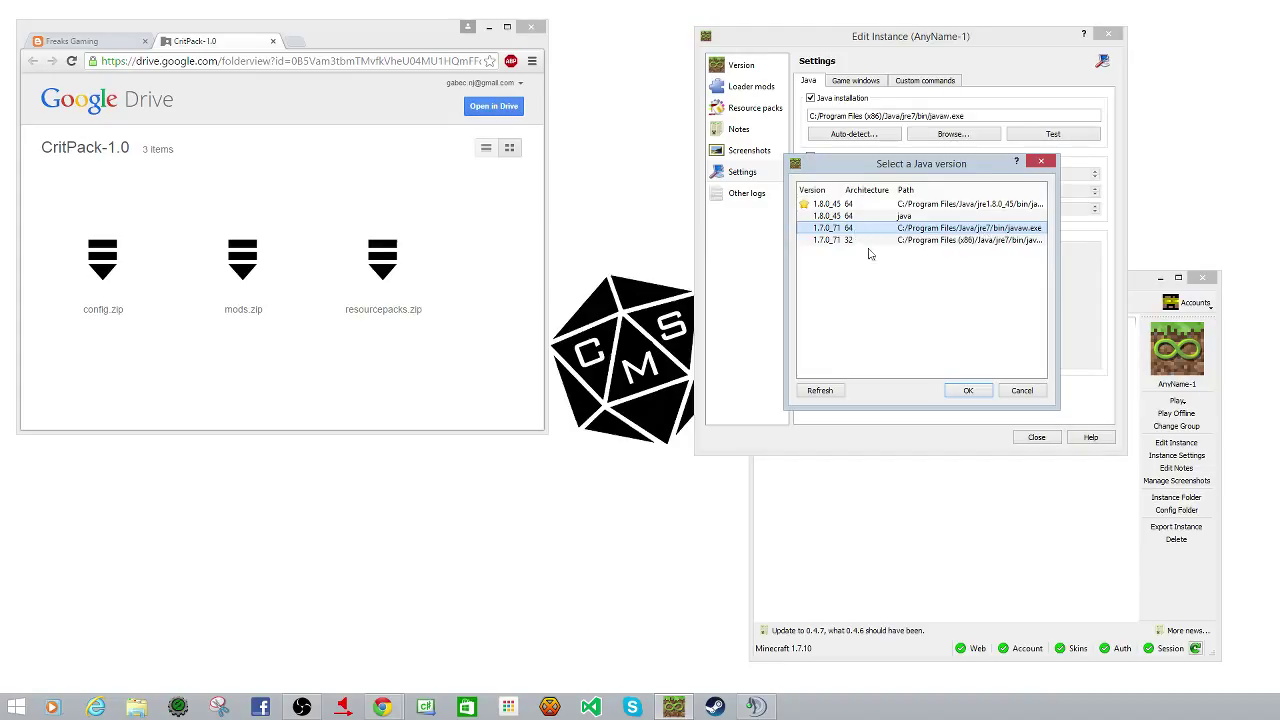
pyautogui.click(966, 391)
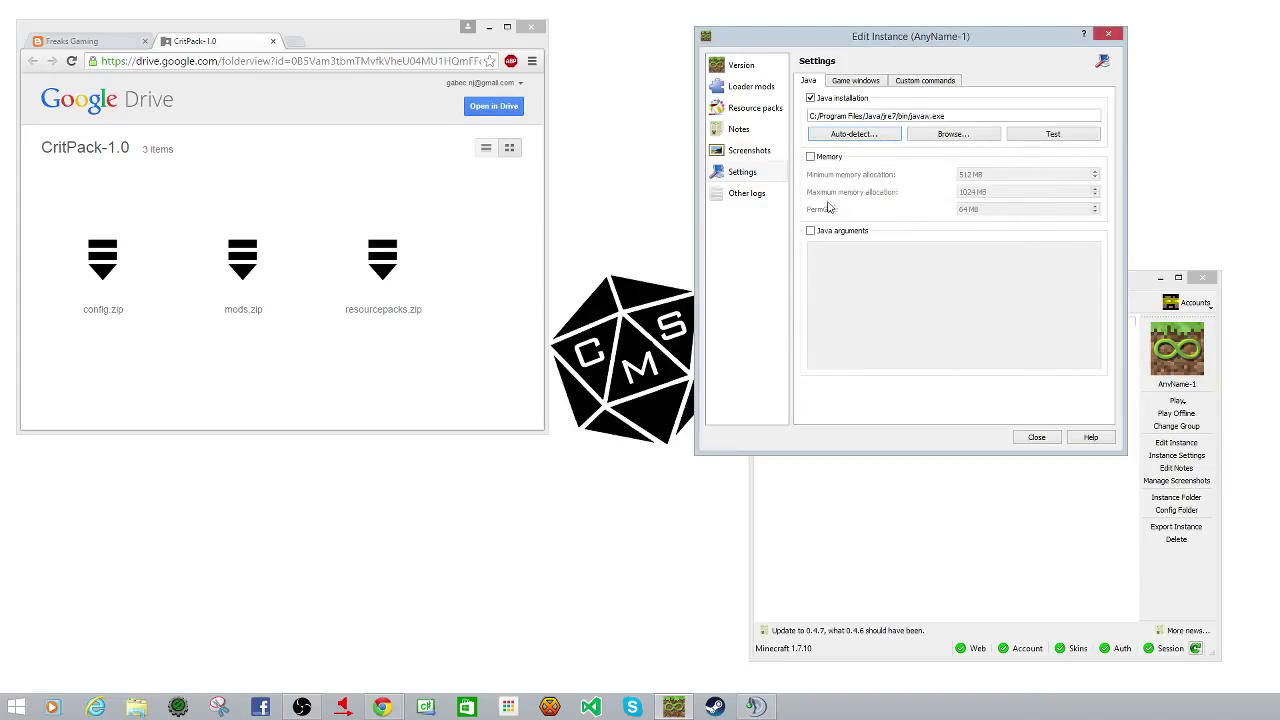
# Enable the instance's custom memory settings and set the maximum memory allocation to 2048 MB.
pyautogui.click(811, 158)
pyautogui.click(811, 158)
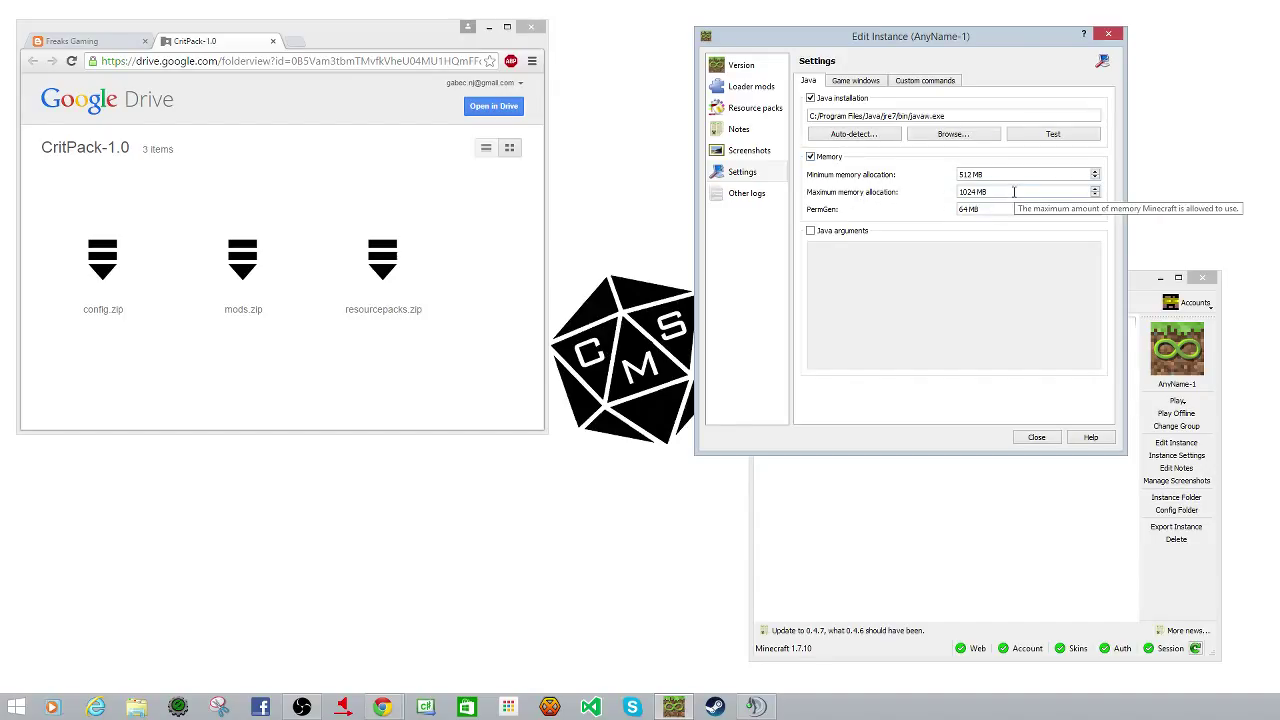
pyautogui.click(1095, 188)
pyautogui.click(1095, 188)
pyautogui.click(1095, 188)
pyautogui.click(1095, 188)
pyautogui.click(1095, 188)
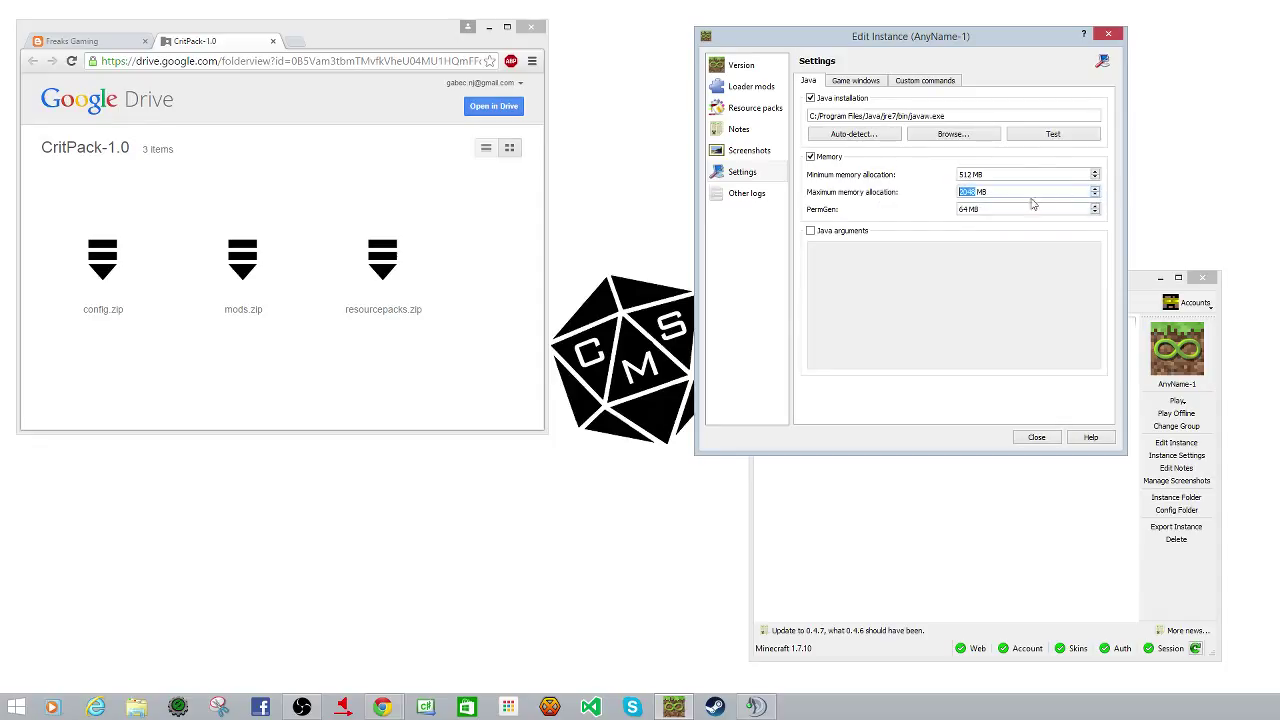
pyautogui.click(1008, 192)
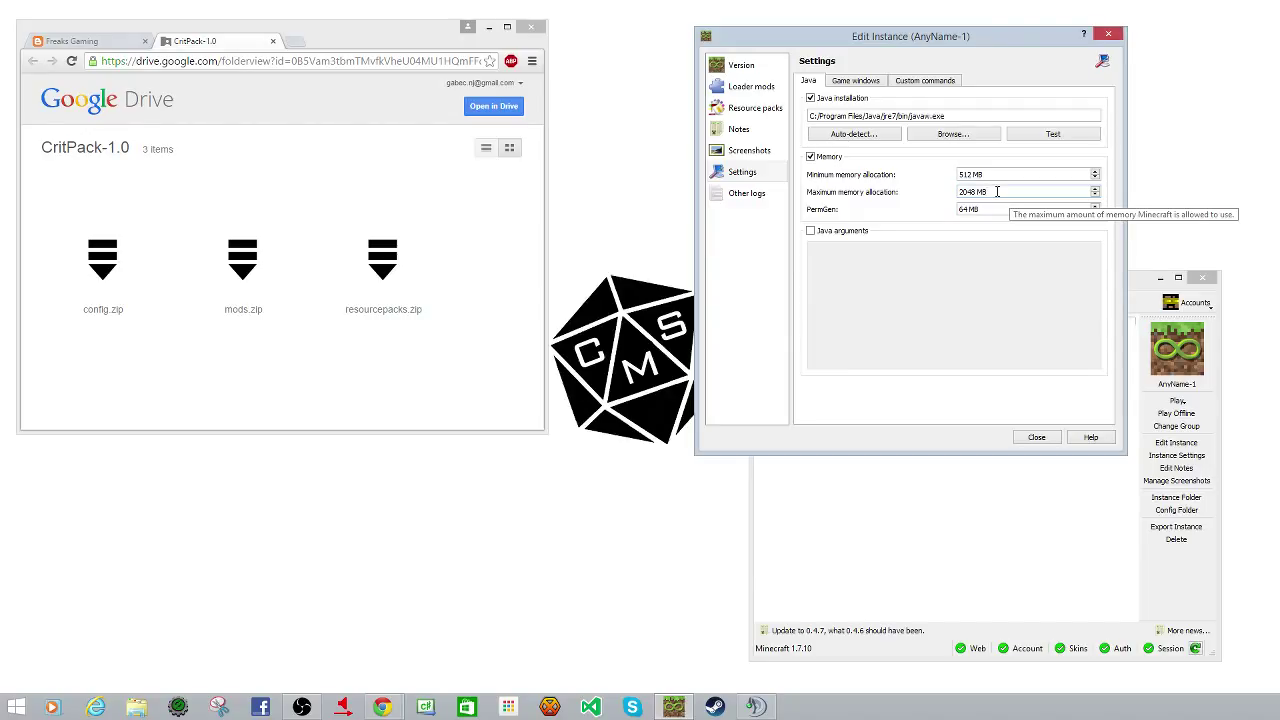
pyautogui.click(997, 191)
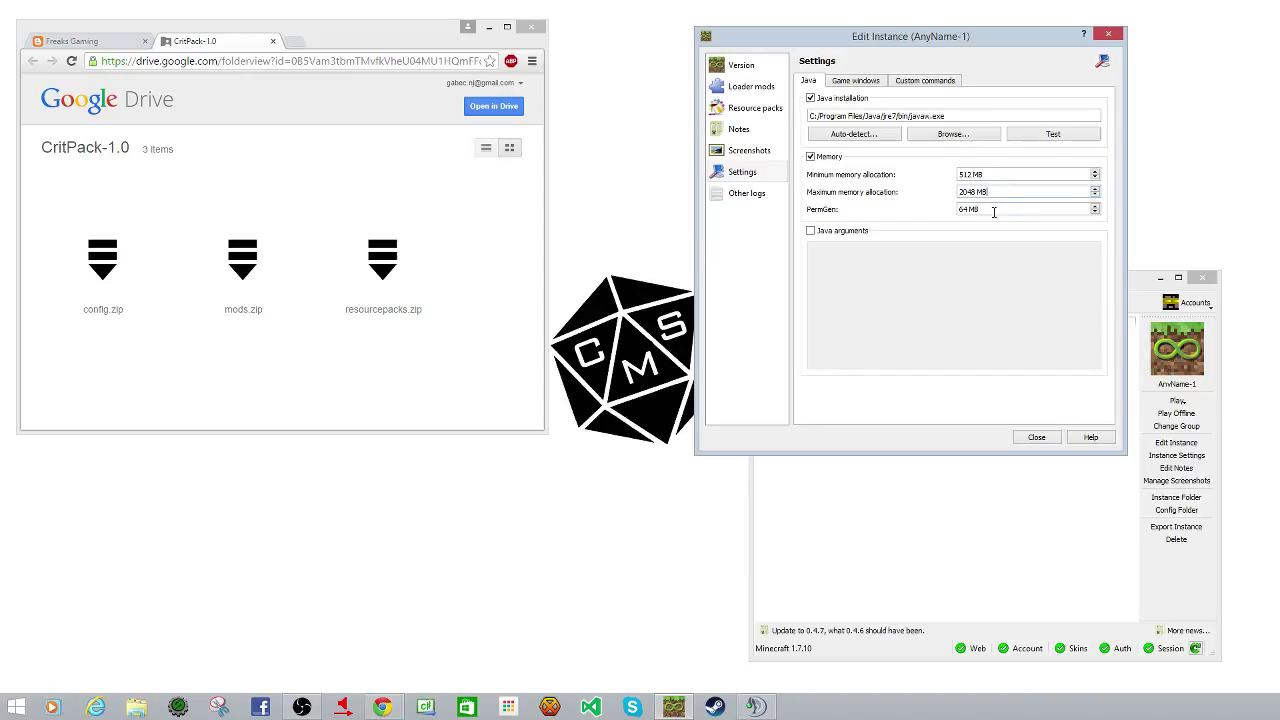
# Increase the instance's PermGen allocation and test the Java installation.
pyautogui.click(1095, 205)
pyautogui.click(1095, 206)
pyautogui.click(1047, 213)
pyautogui.click(1053, 133)
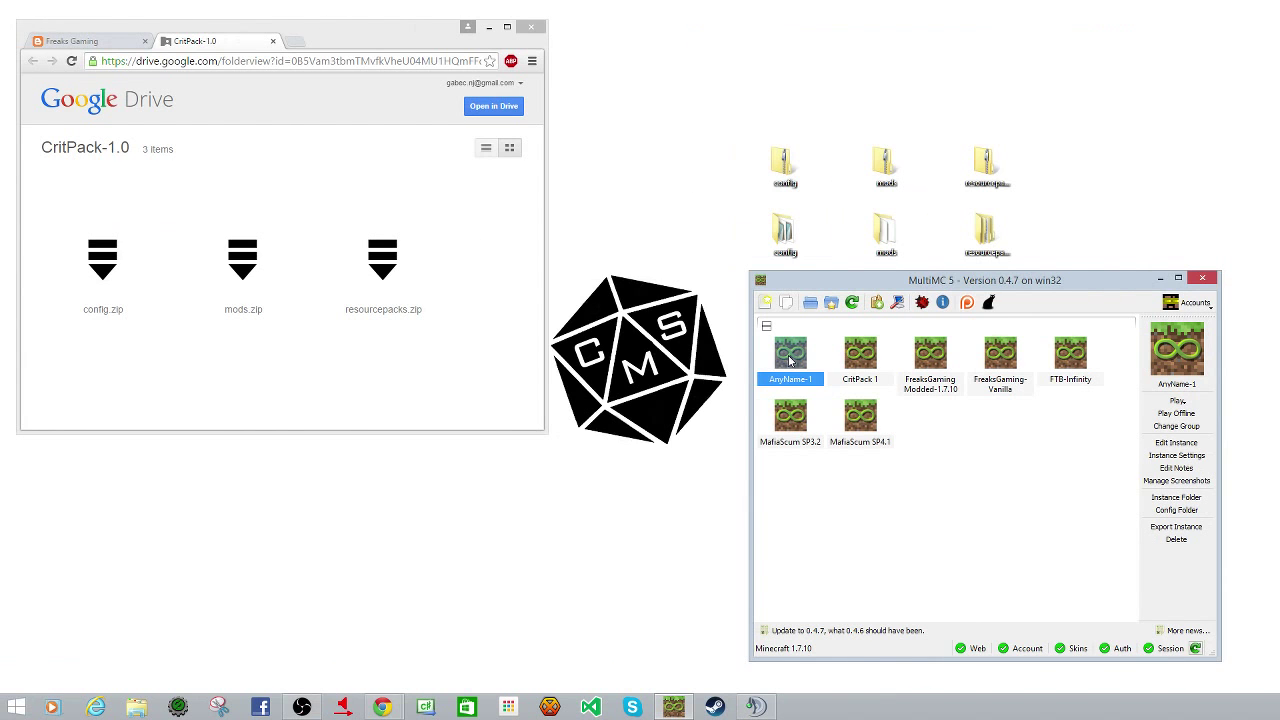
# Launch the AnyName-1 instance and quit the game from its main menu.
pyautogui.doubleClick(790, 360)
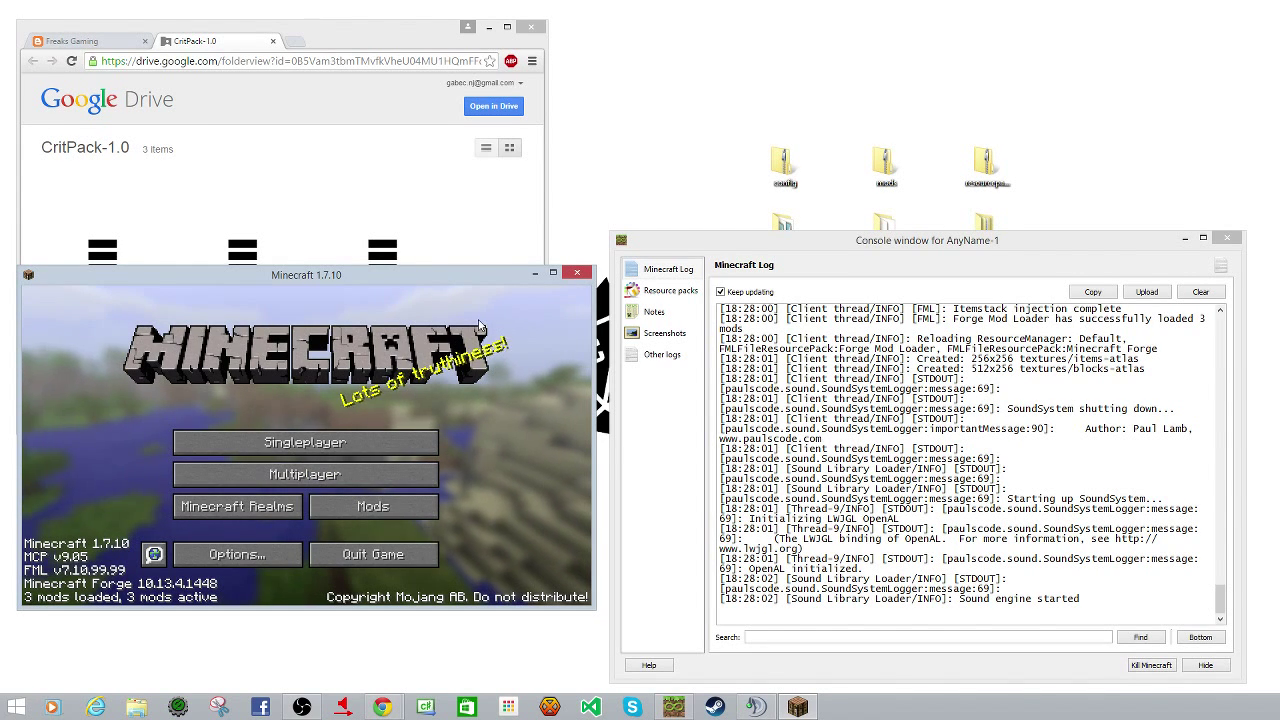
pyautogui.moveTo(437, 276); pyautogui.dragTo(437, 247)
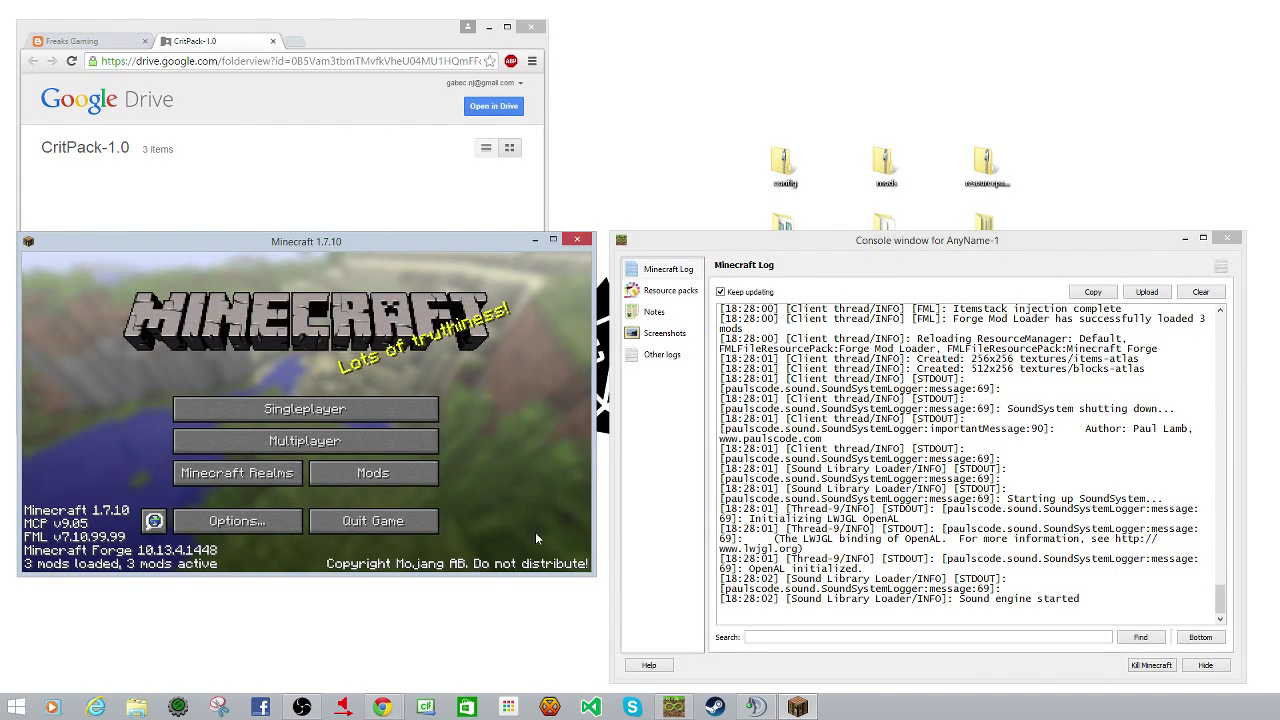
pyautogui.click(367, 524)
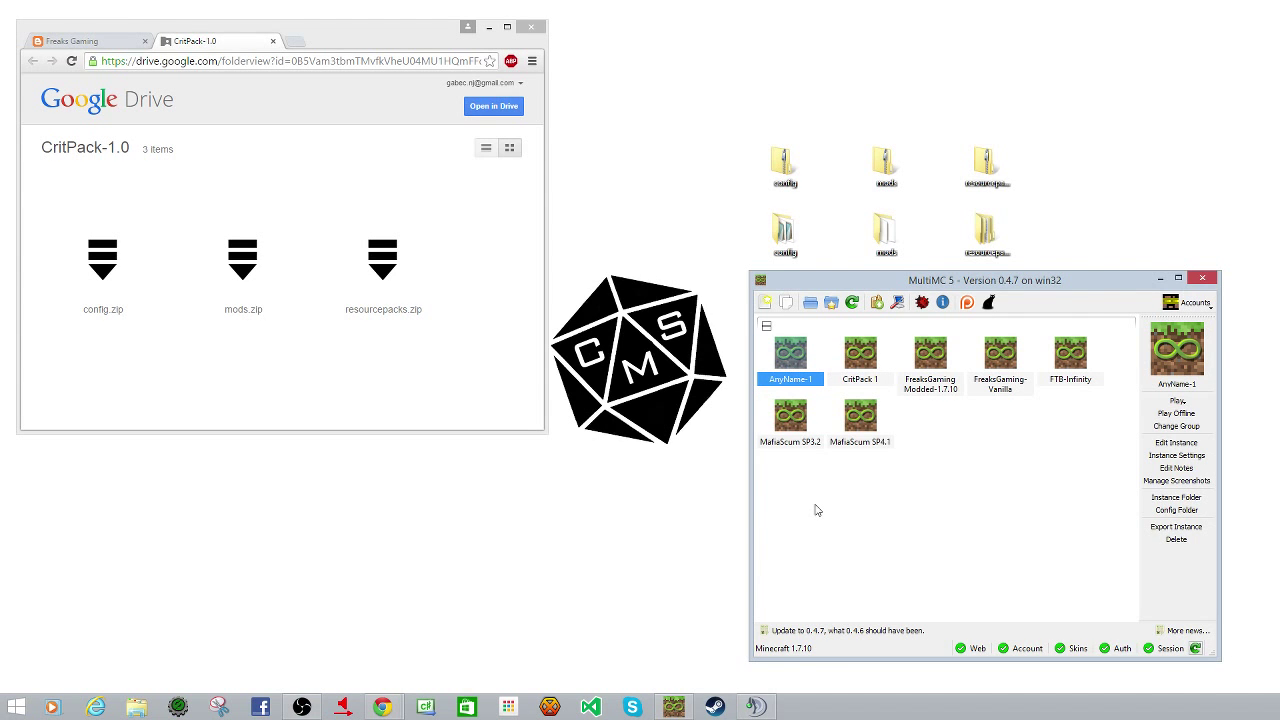
# Open AnyName-1's instance folder and go to the resourcepacks folder inside its minecraft folder.
pyautogui.click(1170, 498)
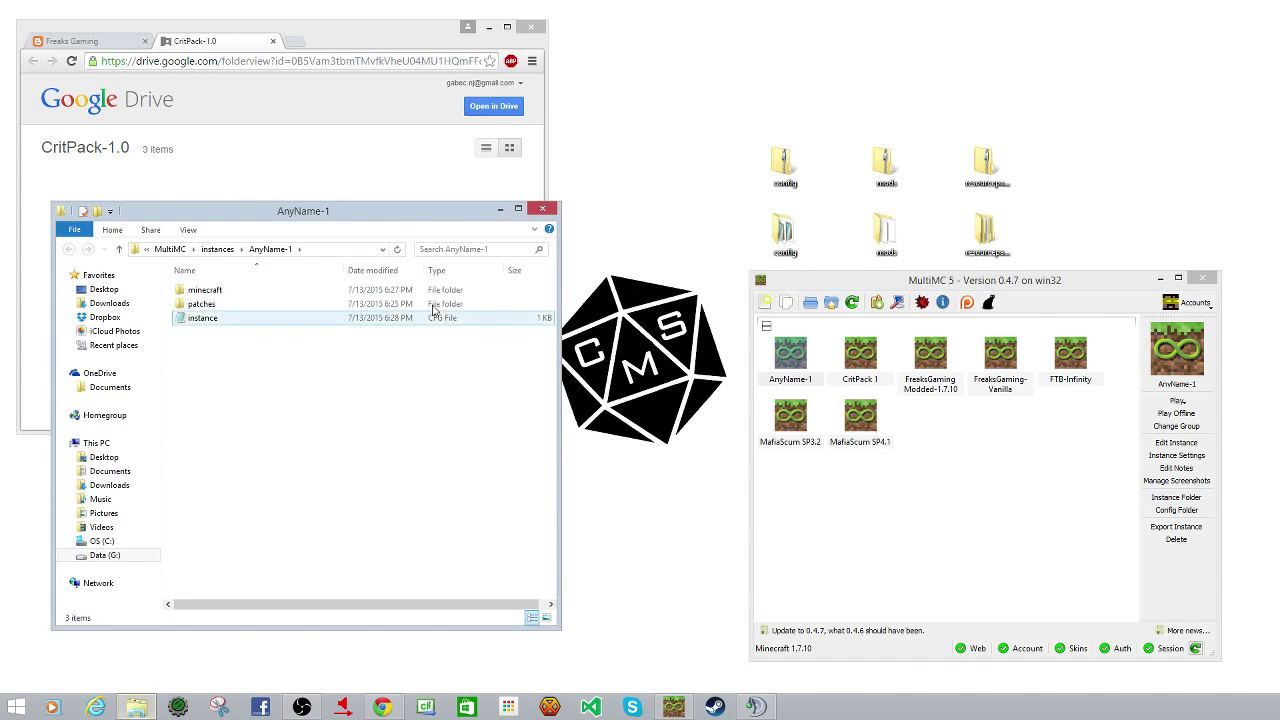
pyautogui.moveTo(400, 226); pyautogui.dragTo(421, 238)
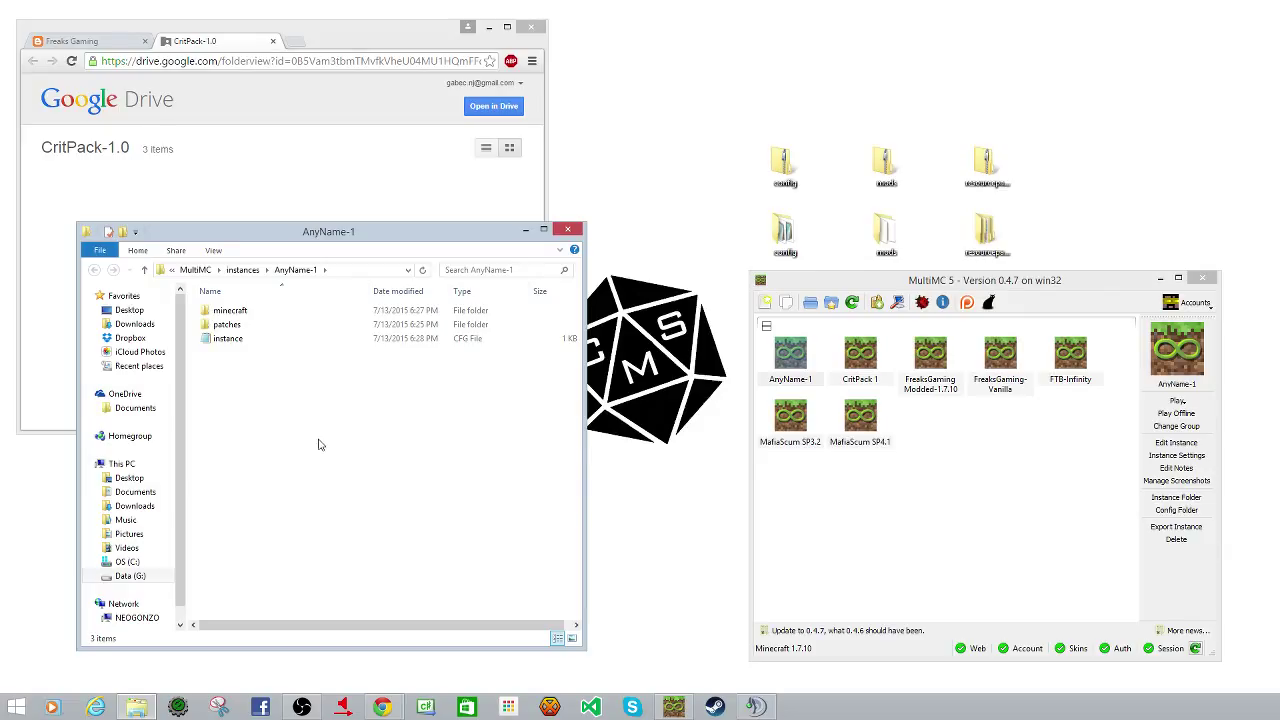
pyautogui.doubleClick(239, 316)
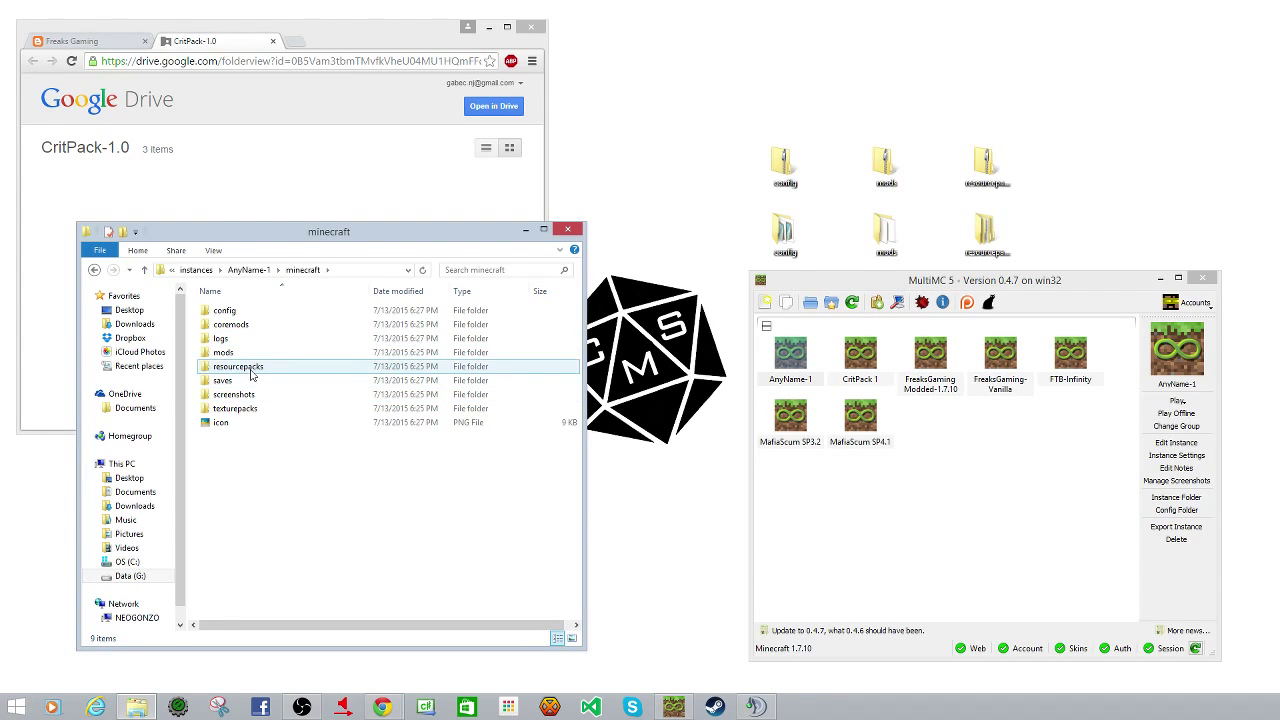
pyautogui.doubleClick(250, 368)
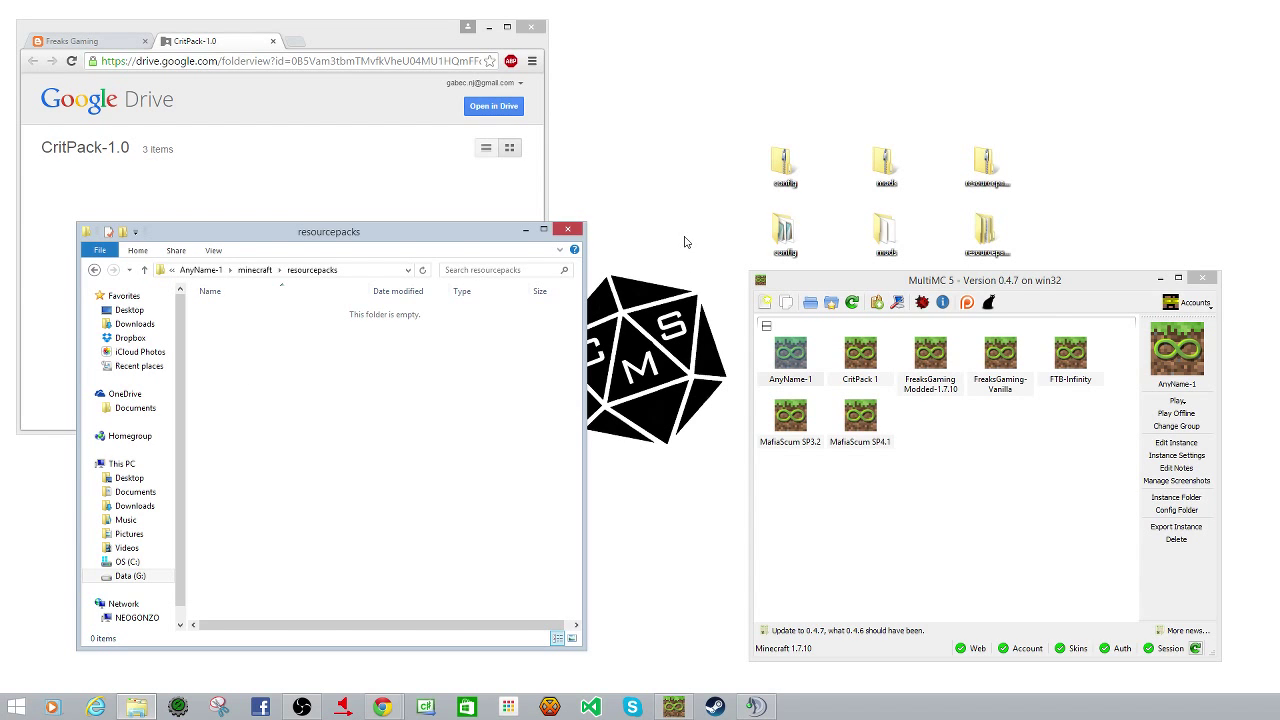
# Switch to the Freaks Gaming blog in Chrome and open the modpack download link from the "Modded has been Upgraded!" post.
pyautogui.click(70, 41)
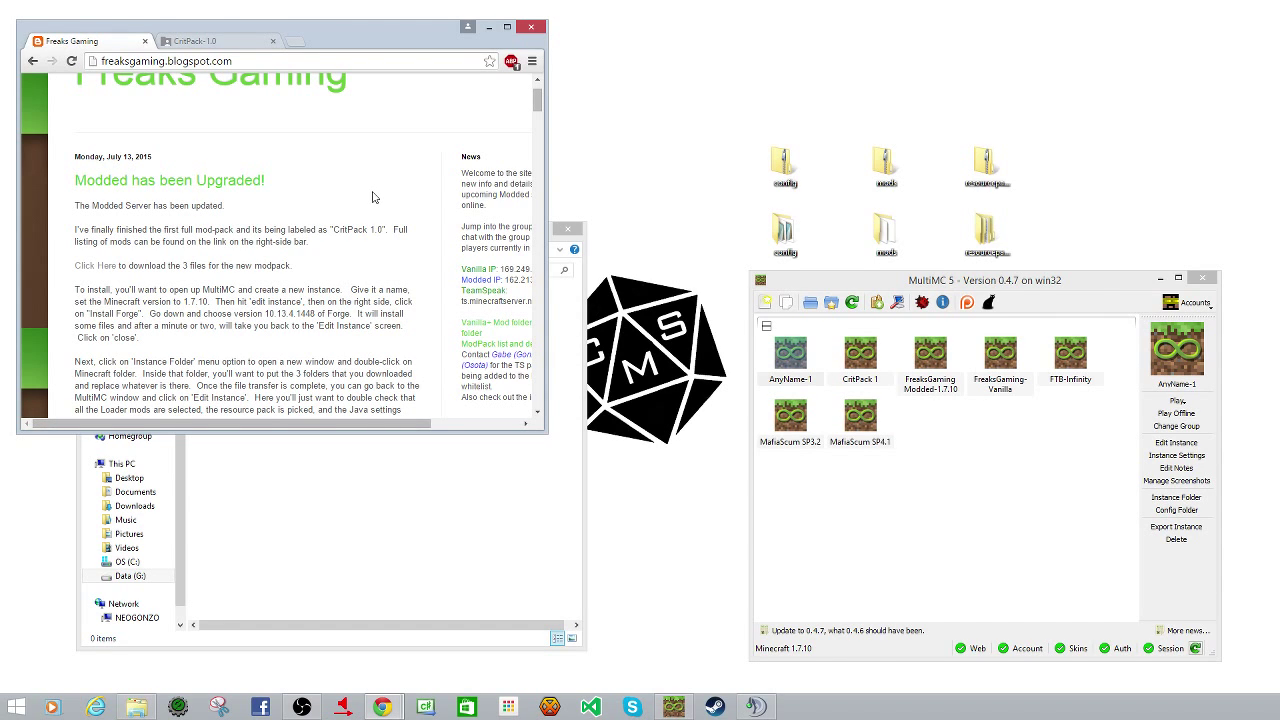
pyautogui.click(99, 268)
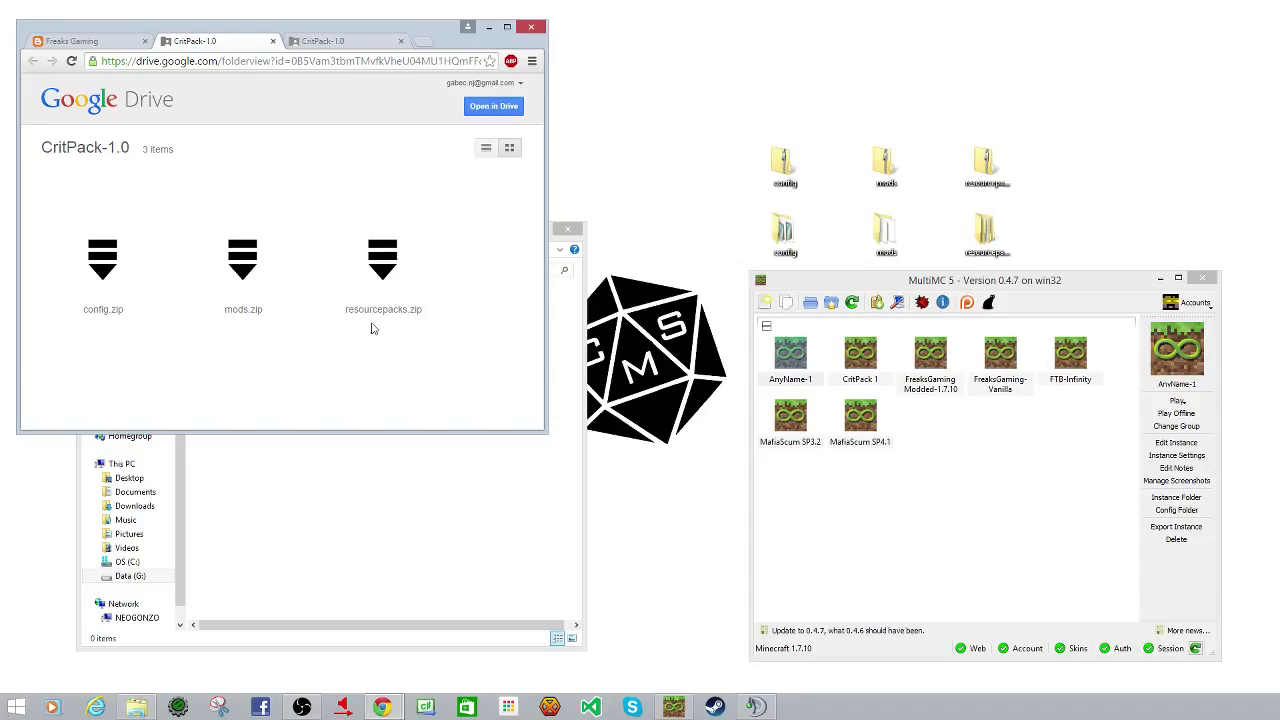
pyautogui.moveTo(737, 131); pyautogui.dragTo(1036, 210)
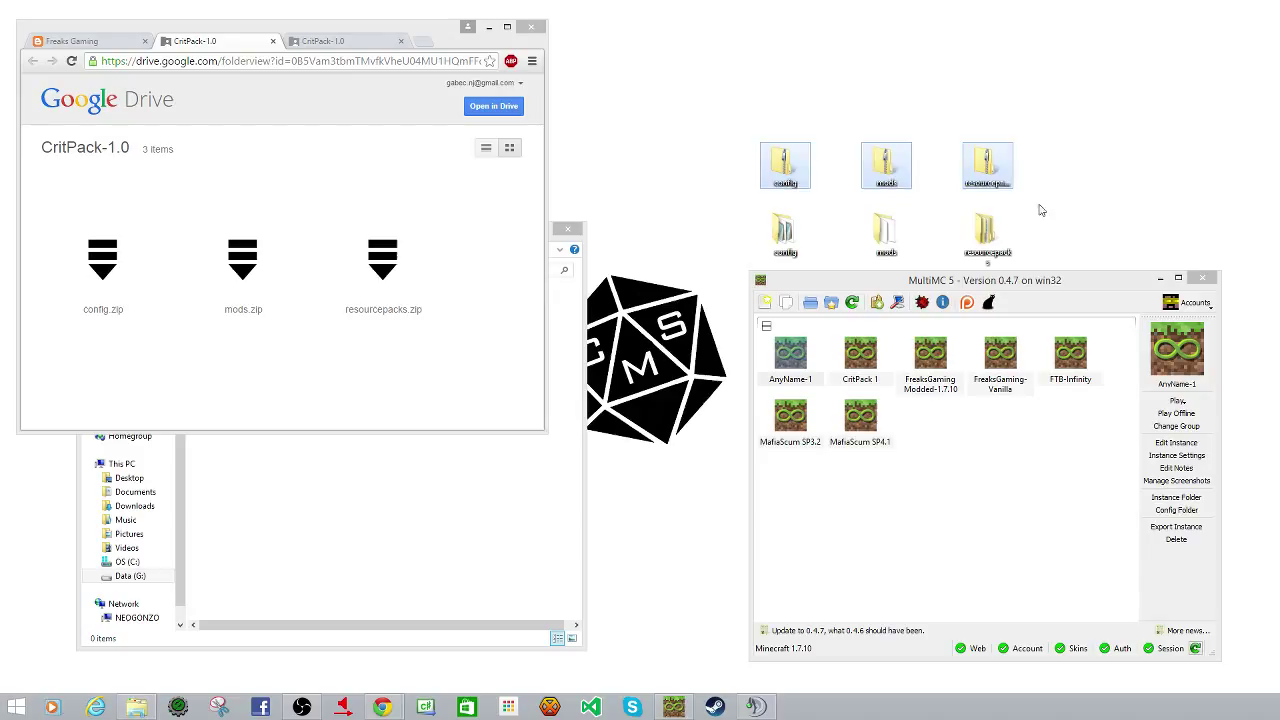
pyautogui.click(1040, 210)
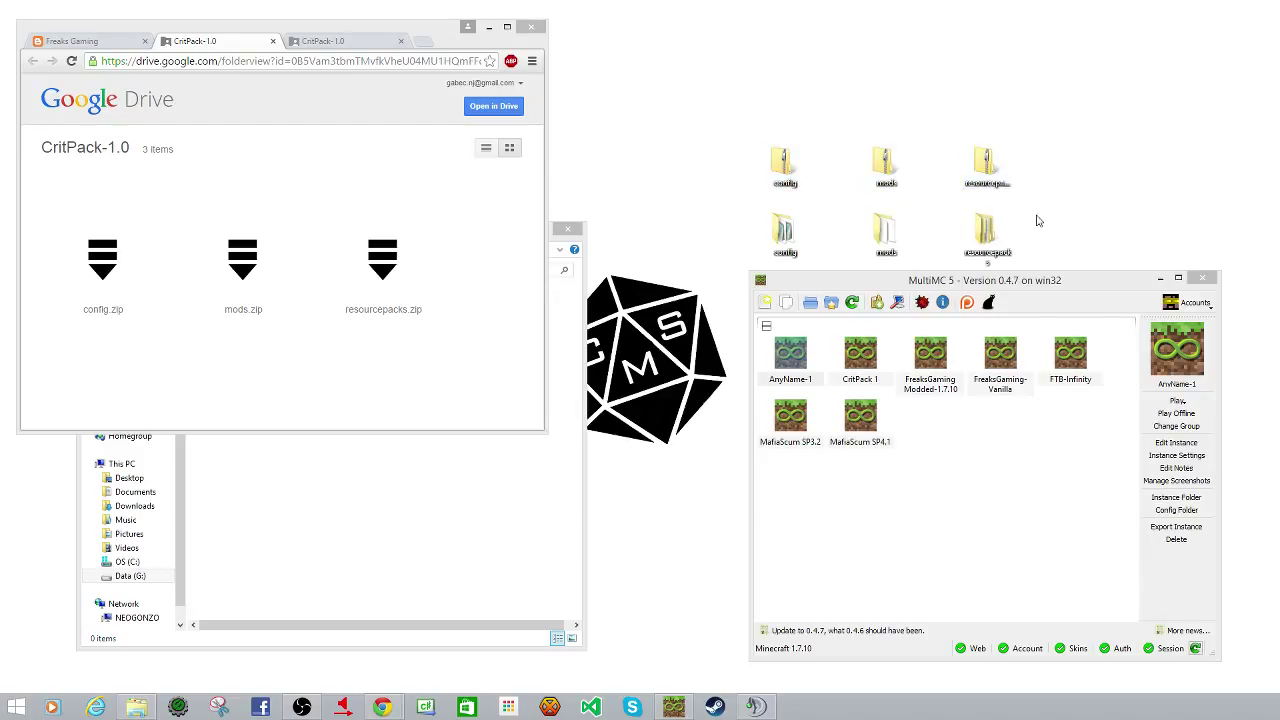
pyautogui.moveTo(1038, 216); pyautogui.dragTo(744, 262)
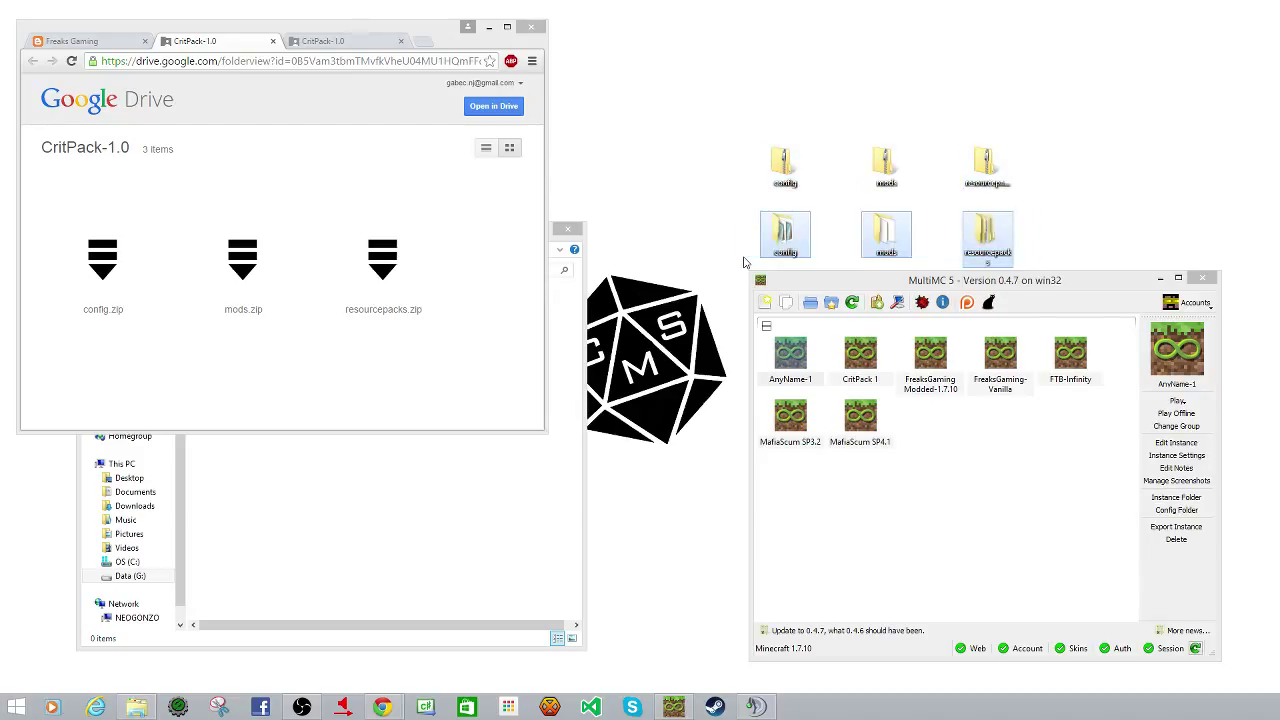
pyautogui.click(746, 147)
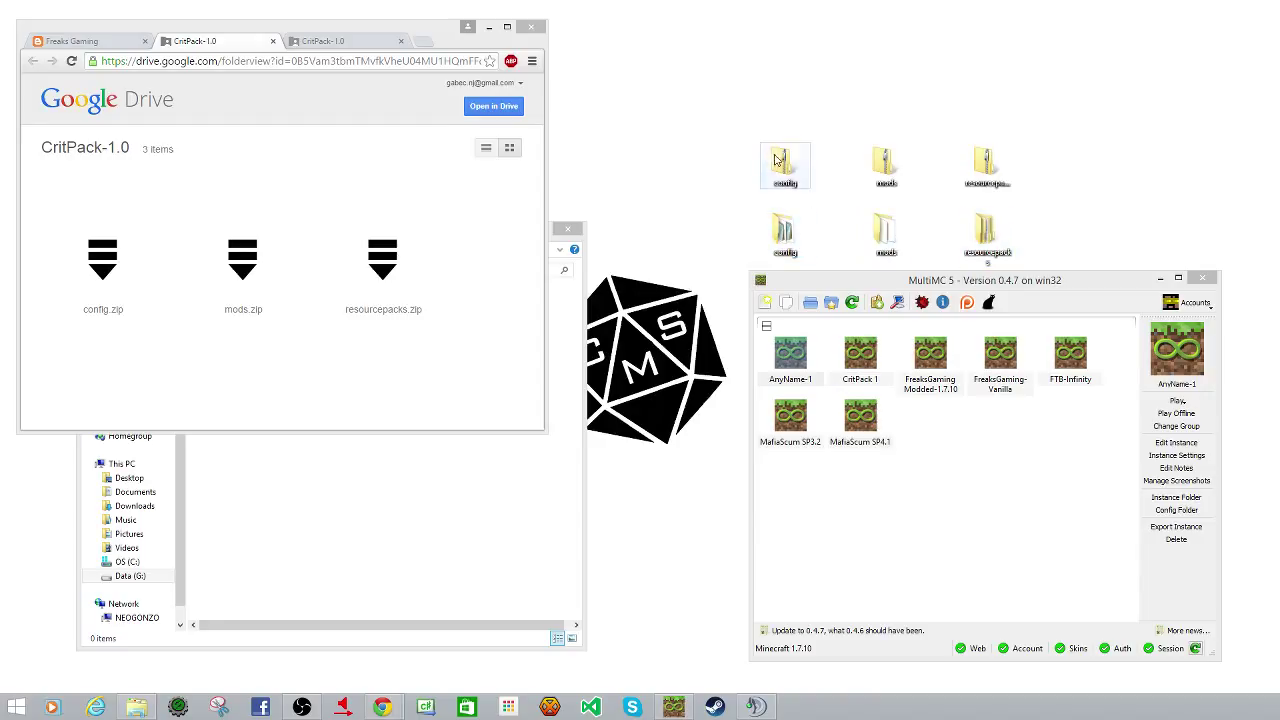
pyautogui.click(781, 232)
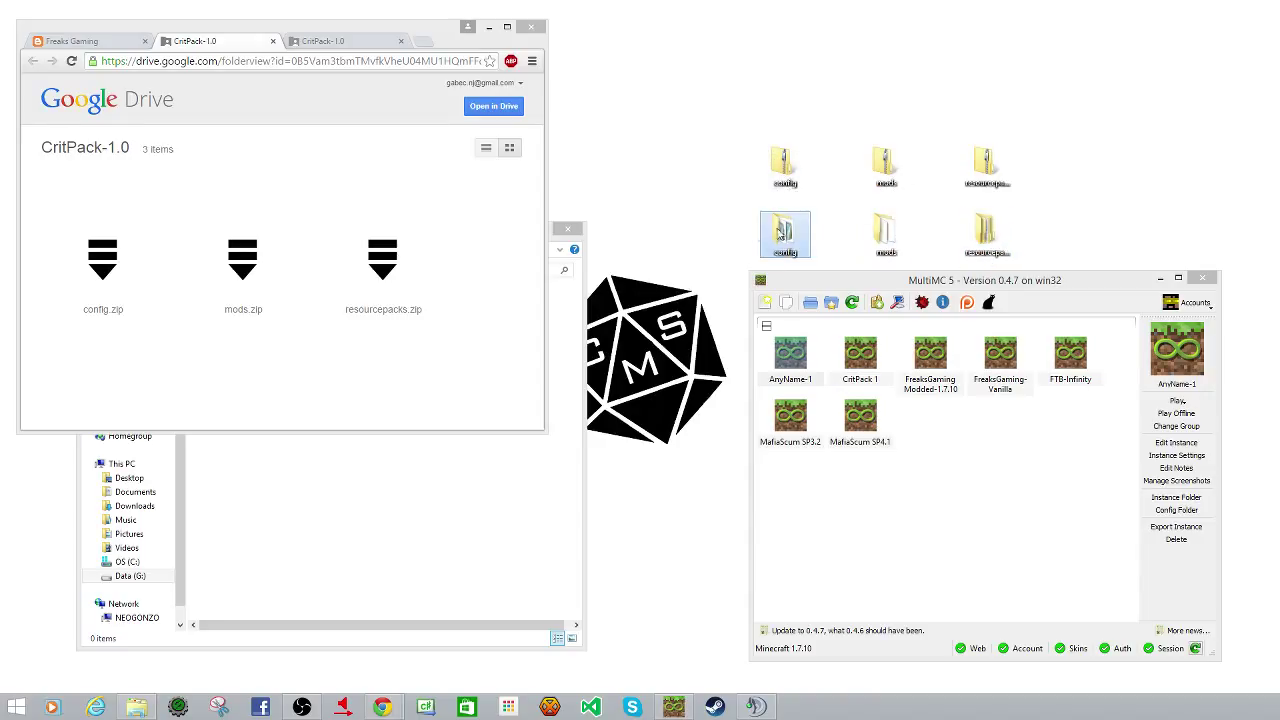
# Bring AnyName-1's folder window forward and go from resourcepacks up to the minecraft folder.
pyautogui.click(716, 232)
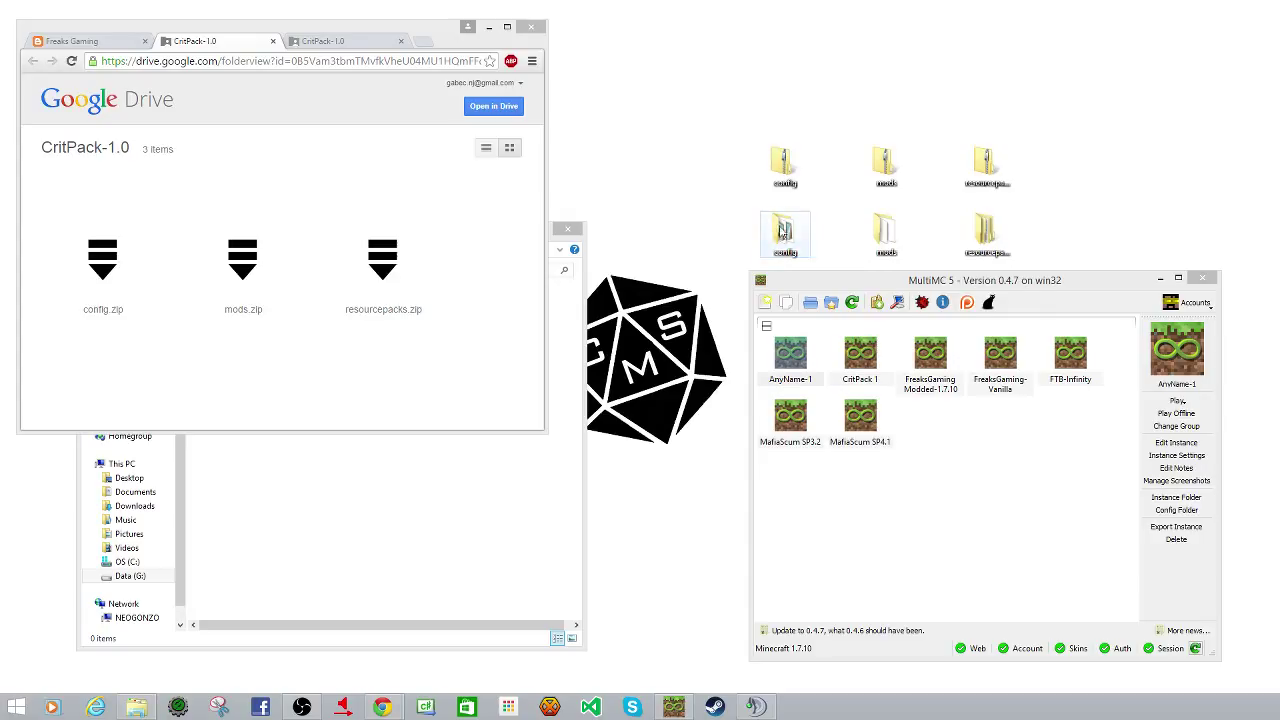
pyautogui.moveTo(749, 207); pyautogui.dragTo(1032, 268)
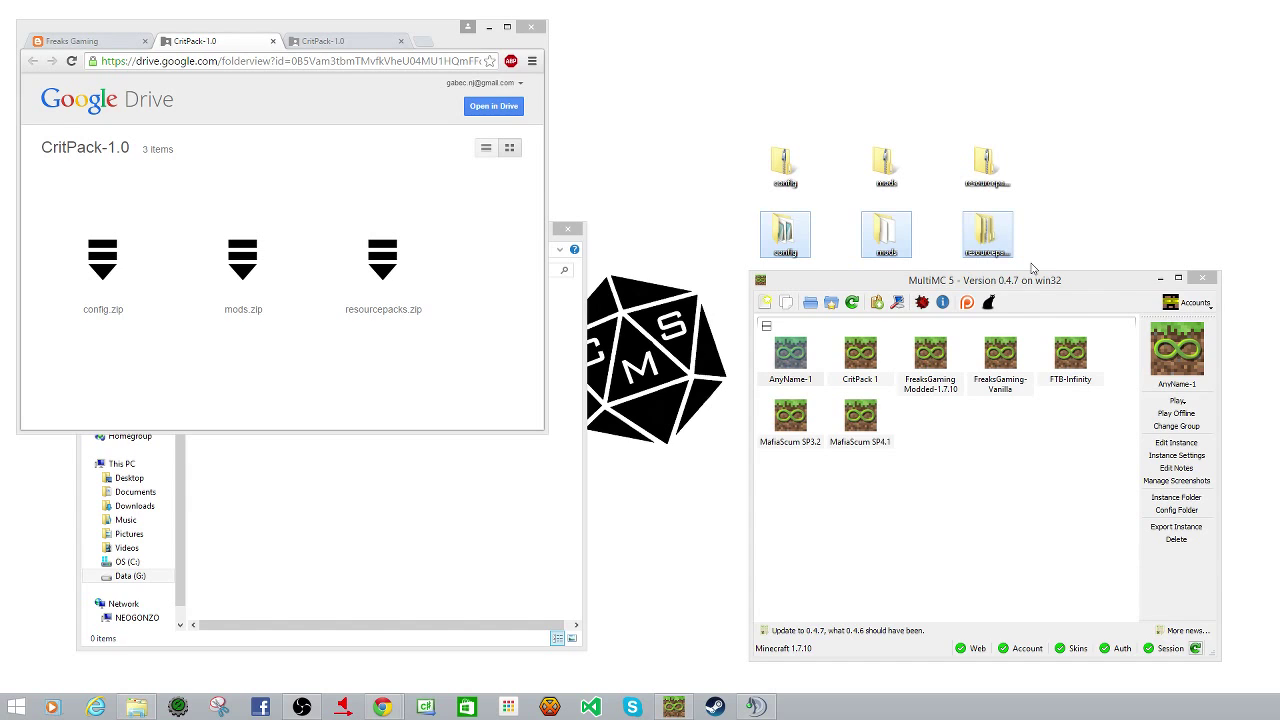
pyautogui.click(474, 572)
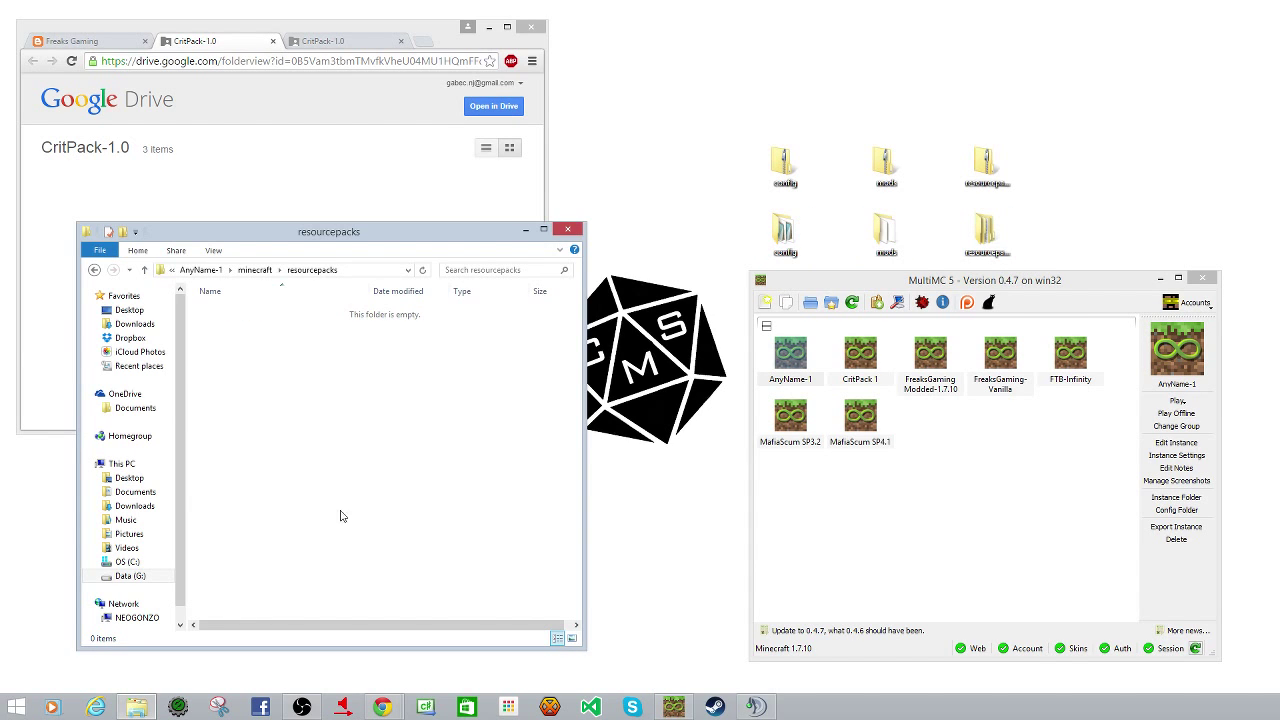
pyautogui.click(255, 270)
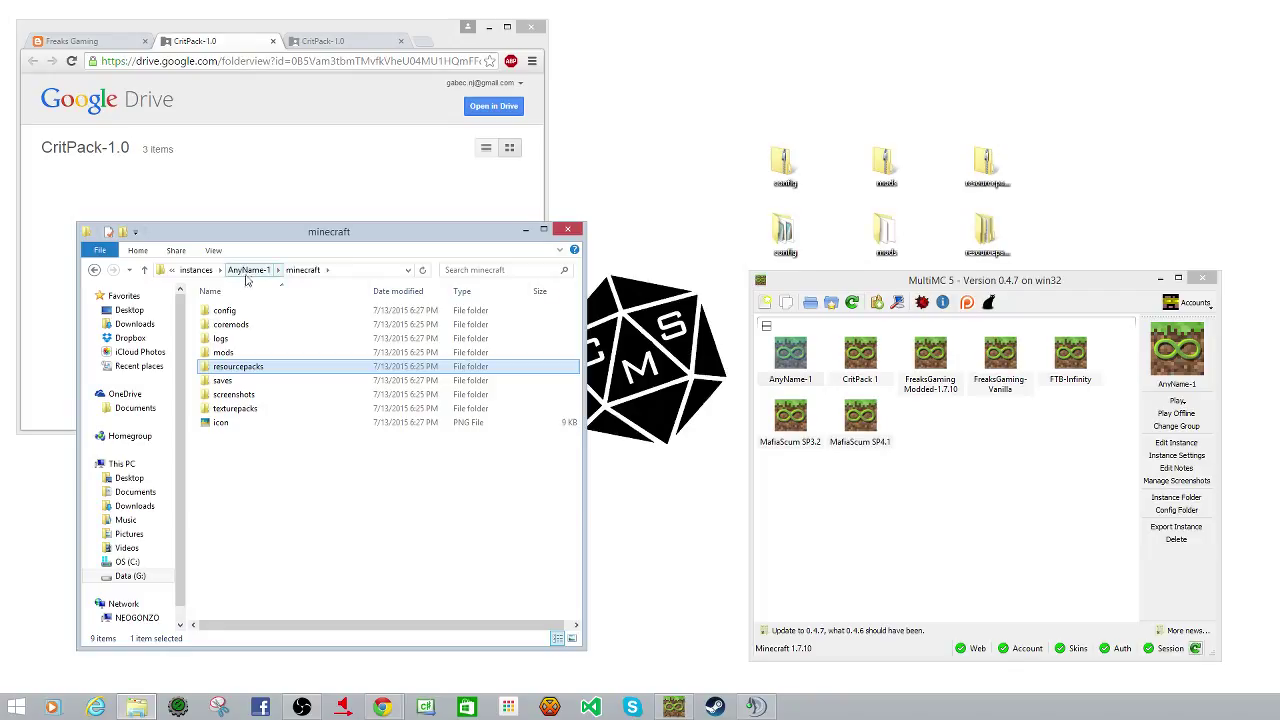
pyautogui.doubleClick(238, 368)
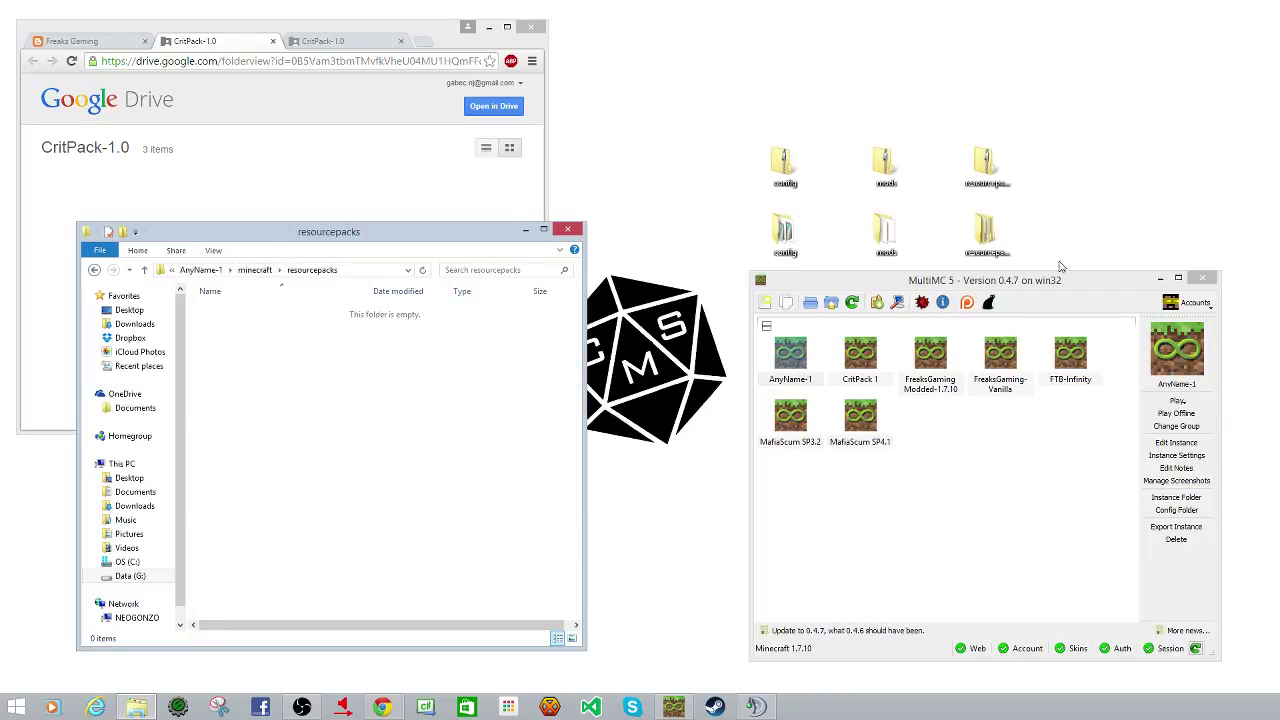
pyautogui.press('BackSpace')
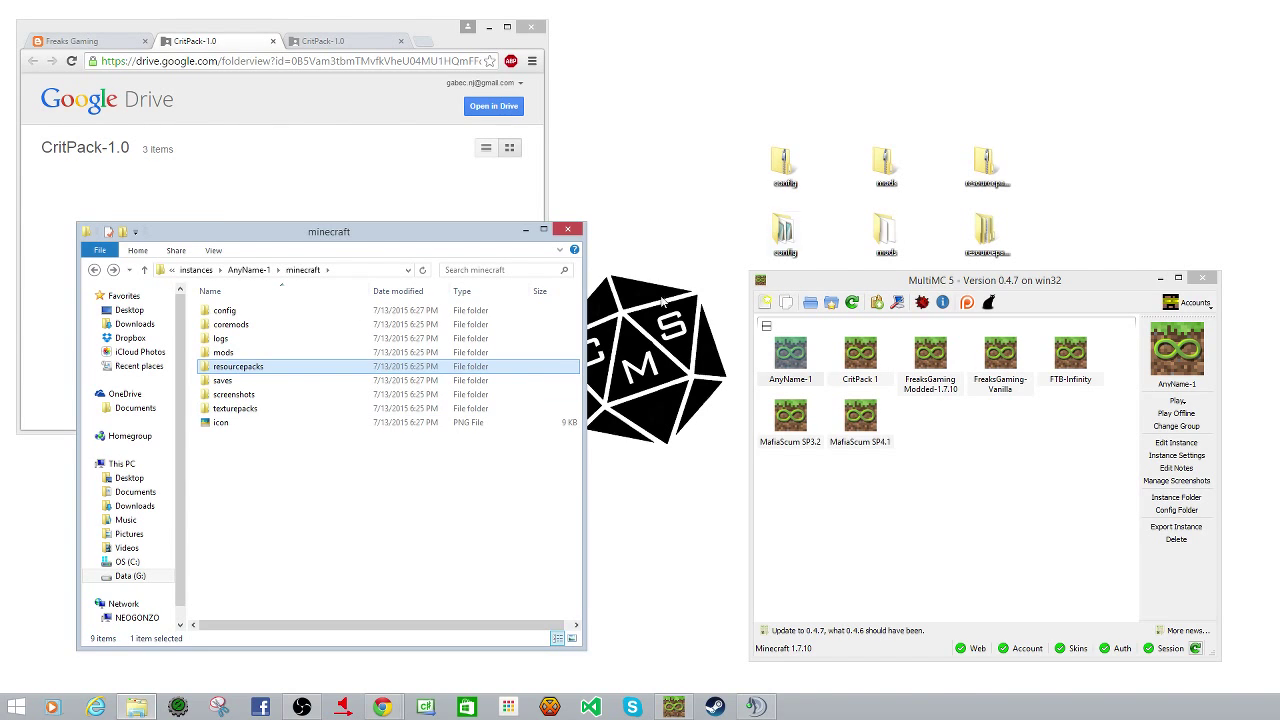
# Copy the extracted config, mods and resourcepacks folders from the desktop into AnyName-1's minecraft folder, replacing files with the same names.
pyautogui.click(986, 233)
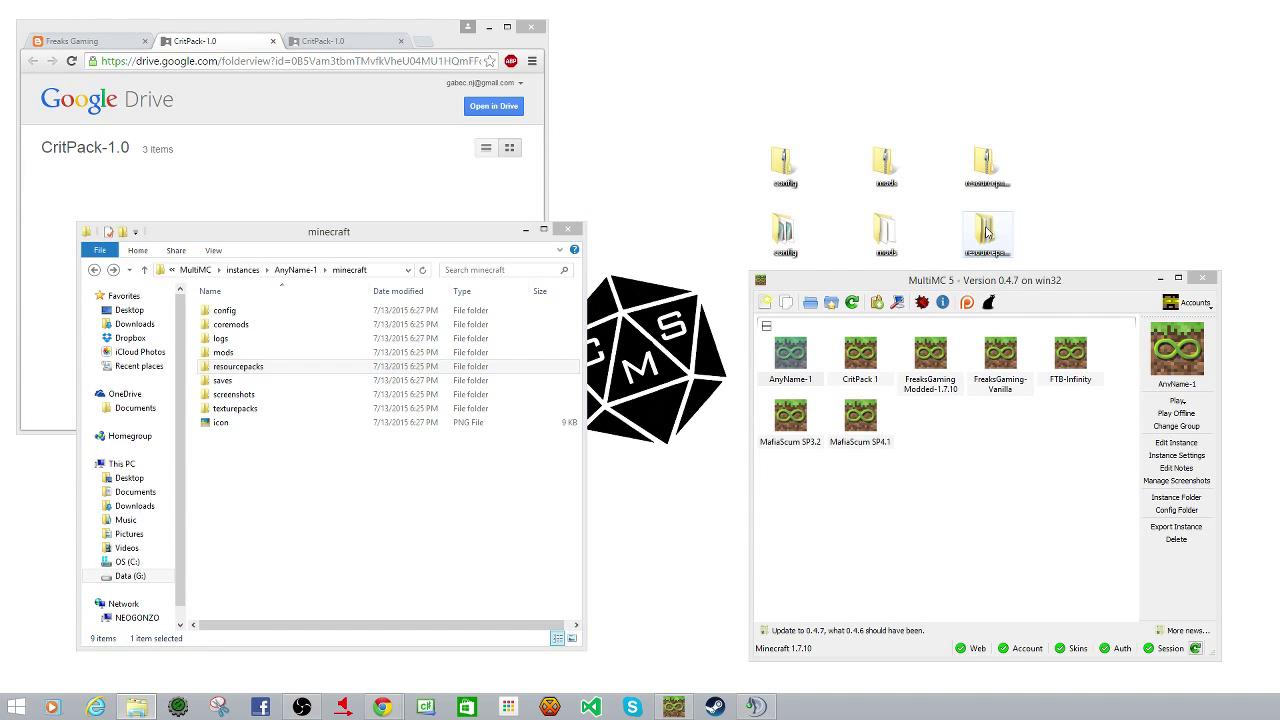
pyautogui.moveTo(986, 233); pyautogui.dragTo(334, 505)
pyautogui.click(364, 512)
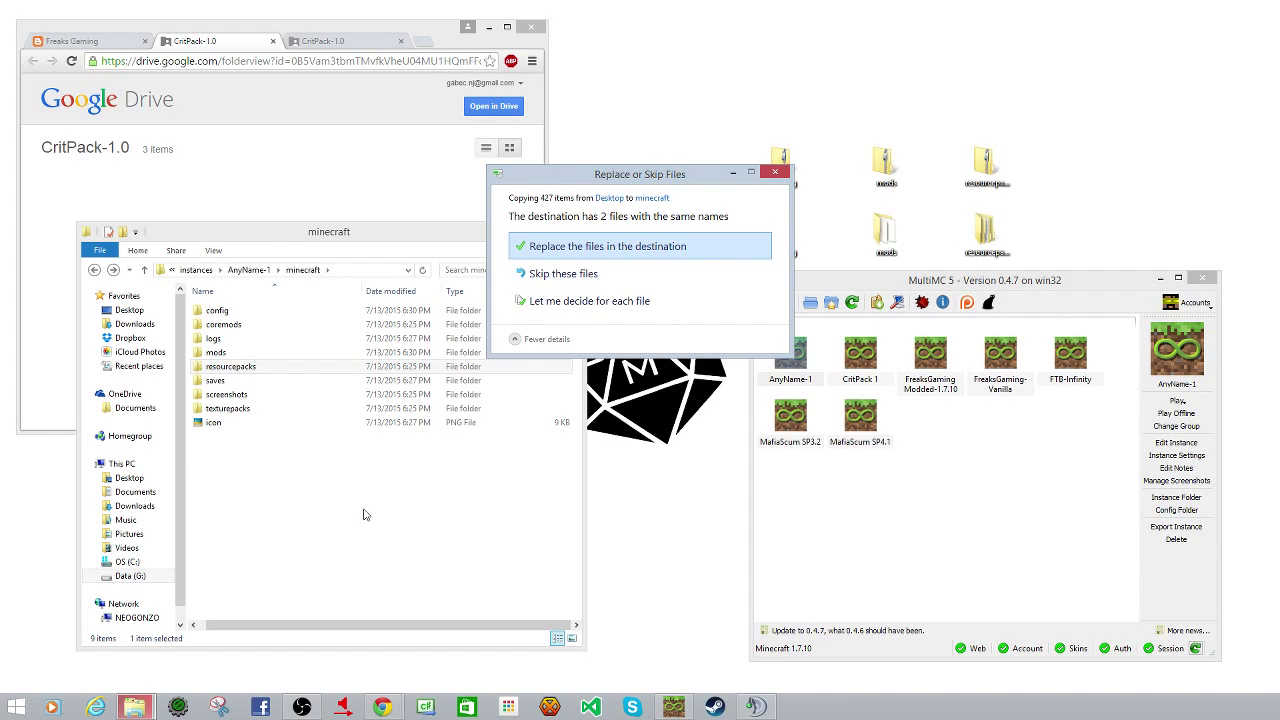
pyautogui.click(584, 249)
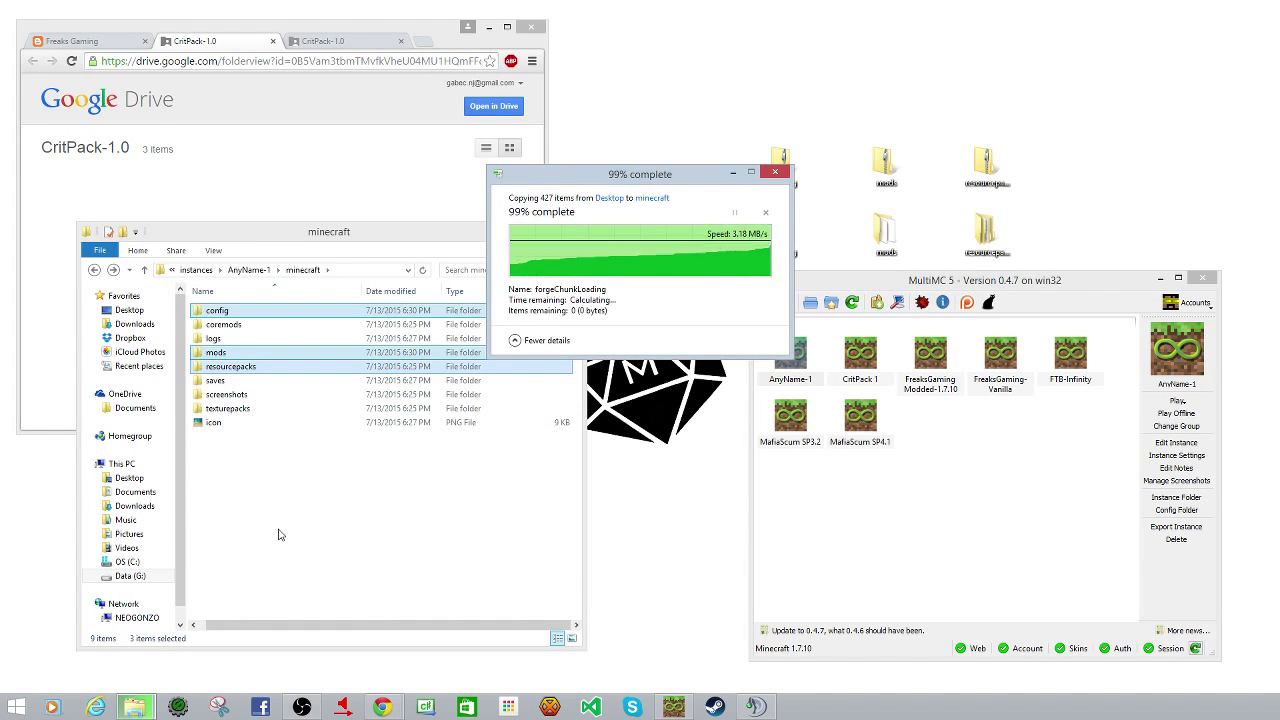
pyautogui.click(311, 523)
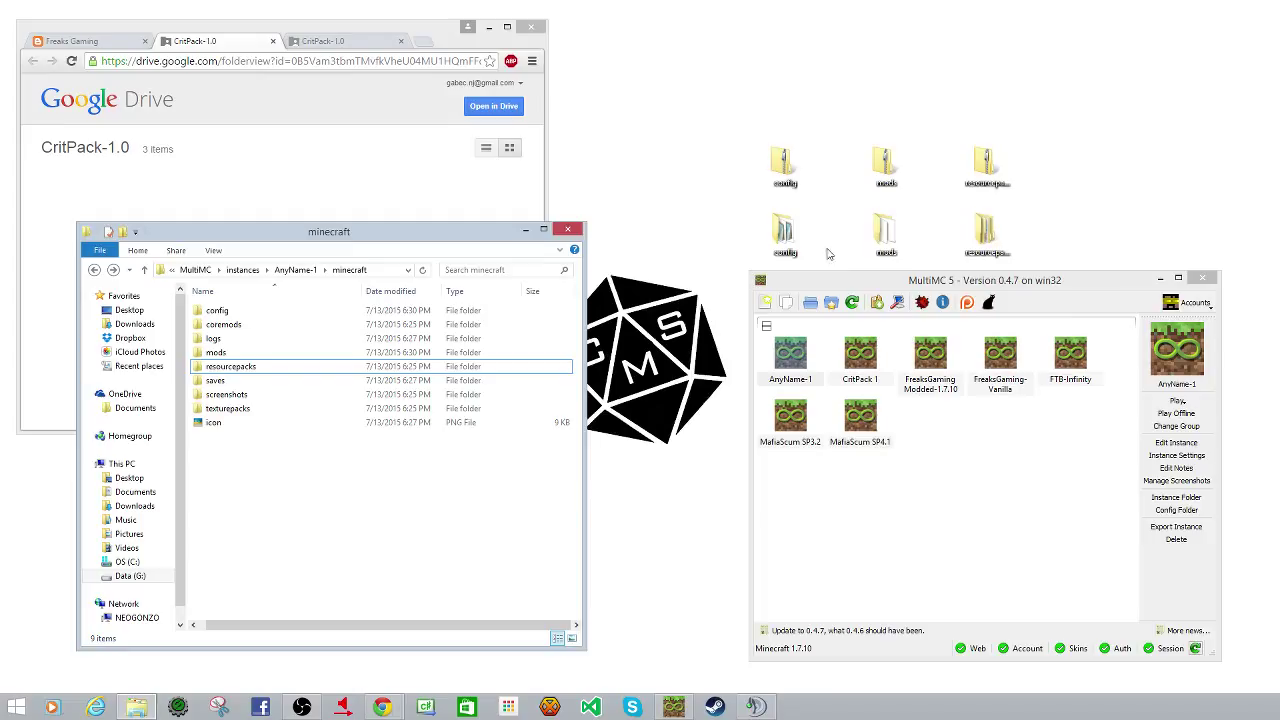
# Copy the desktop's extracted config and mods folders into the minecraft folder again, replacing the existing files.
pyautogui.click(883, 230)
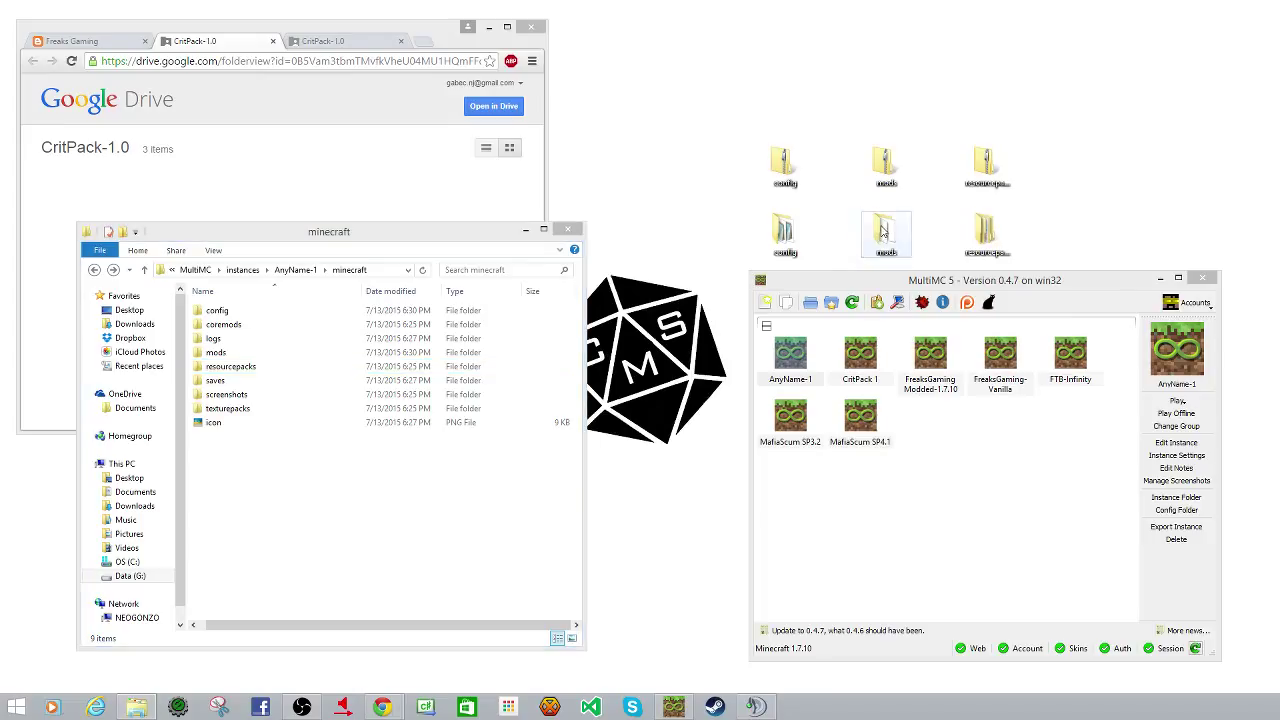
pyautogui.click(784, 232)
pyautogui.click(895, 232)
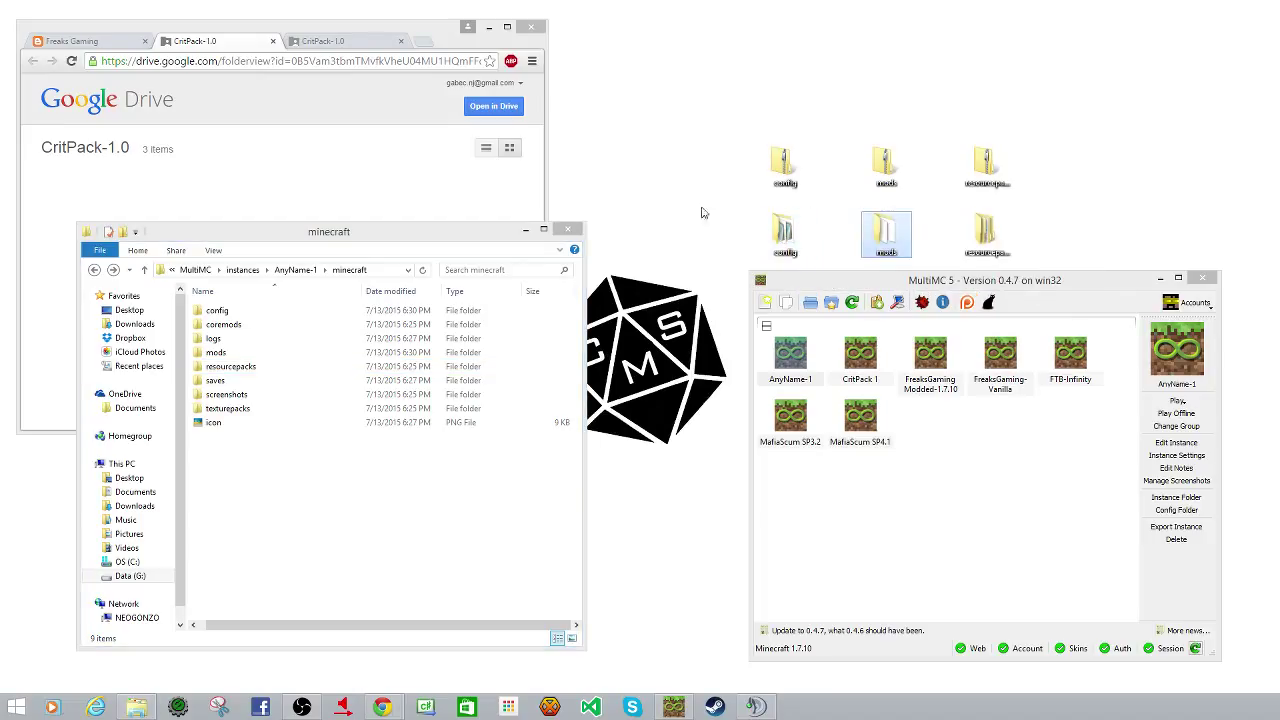
pyautogui.moveTo(757, 209); pyautogui.dragTo(414, 494)
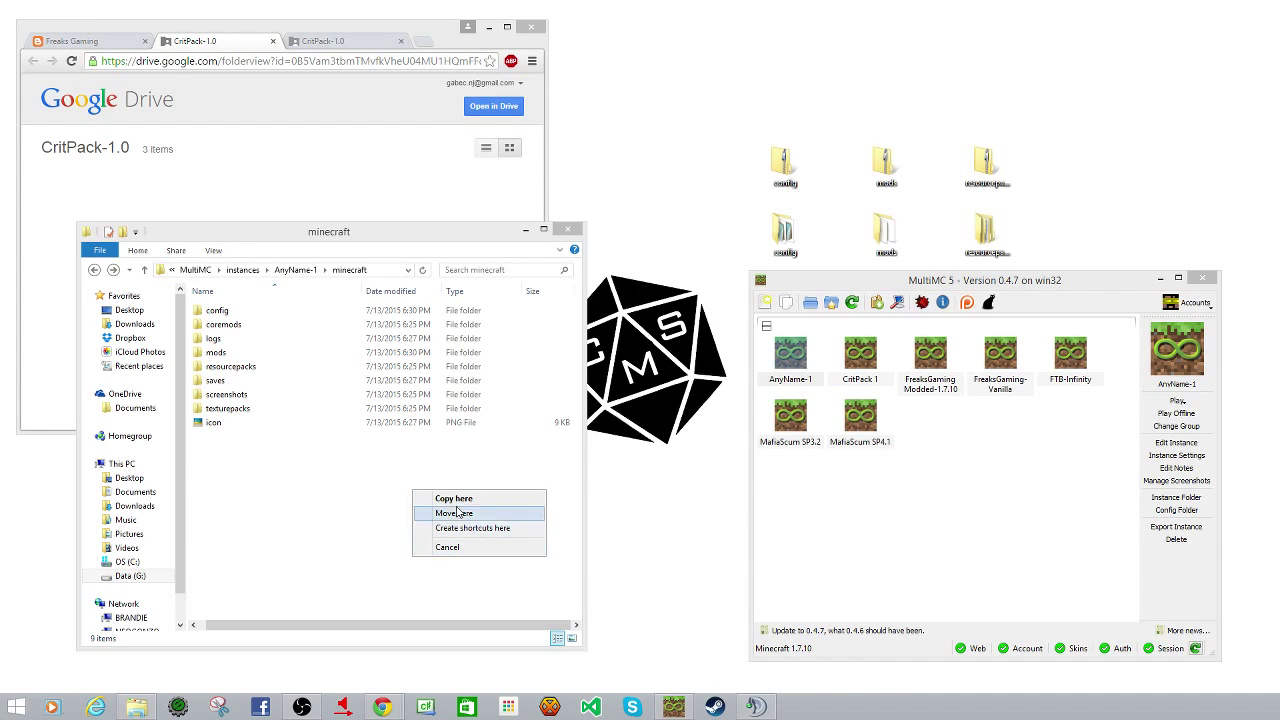
pyautogui.click(452, 499)
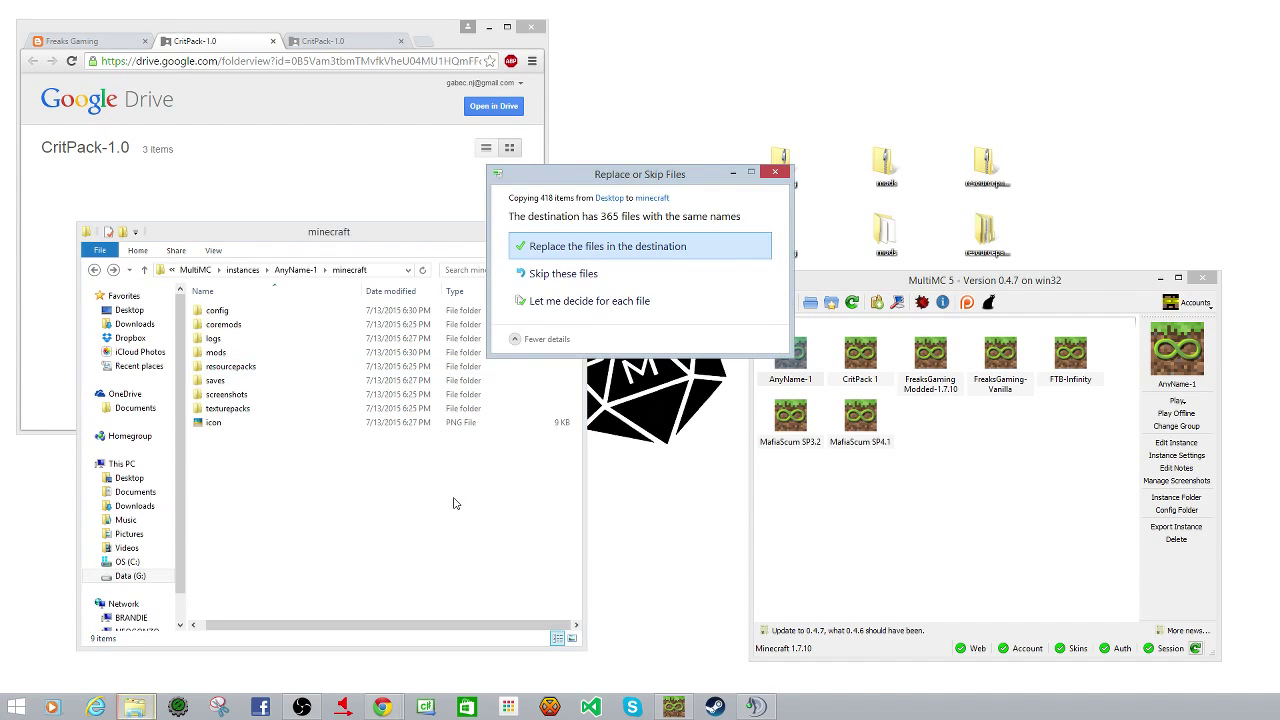
pyautogui.click(577, 250)
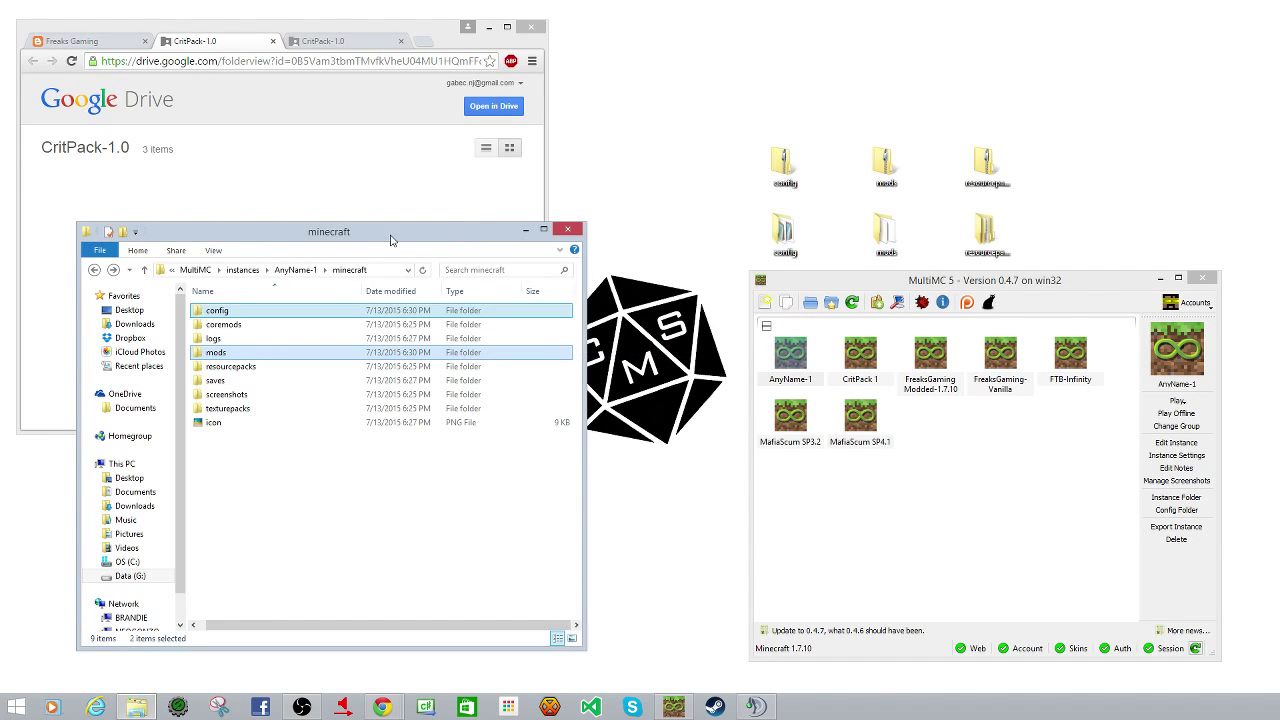
pyautogui.click(297, 523)
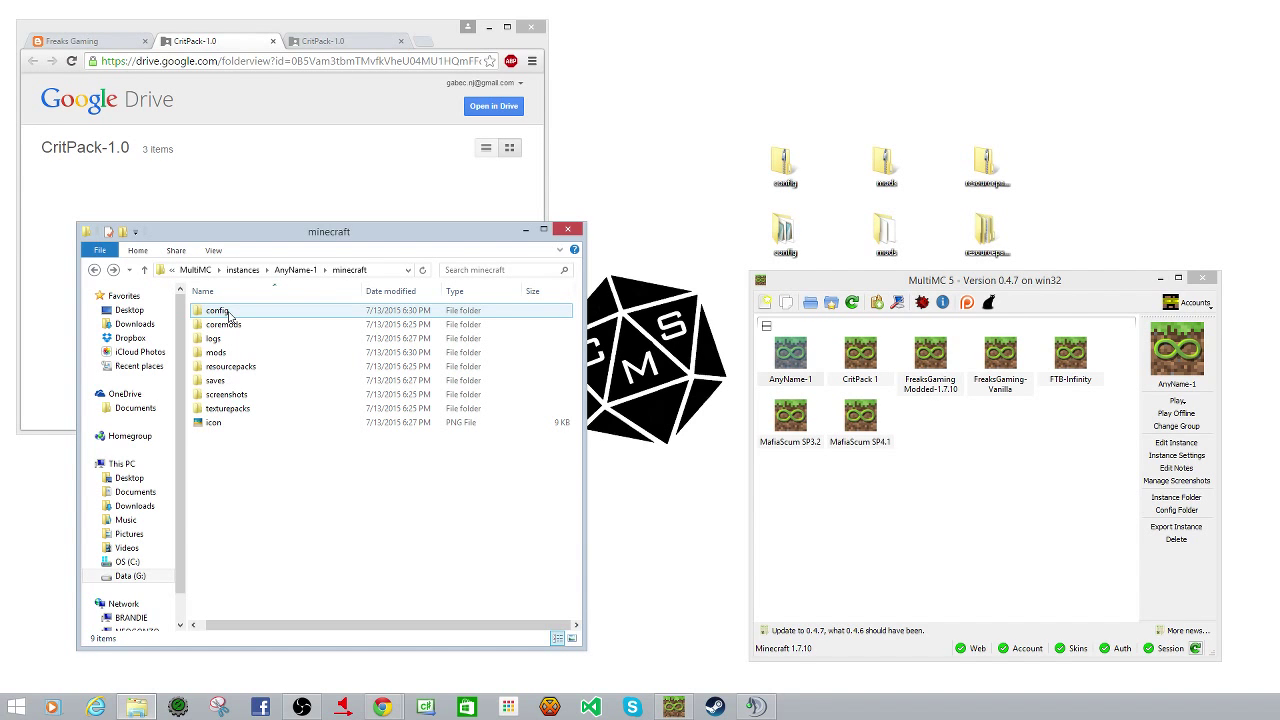
# Check the contents of the config, mods and resourcepacks folders inside AnyName-1's minecraft folder, and close the folder window.
pyautogui.doubleClick(218, 311)
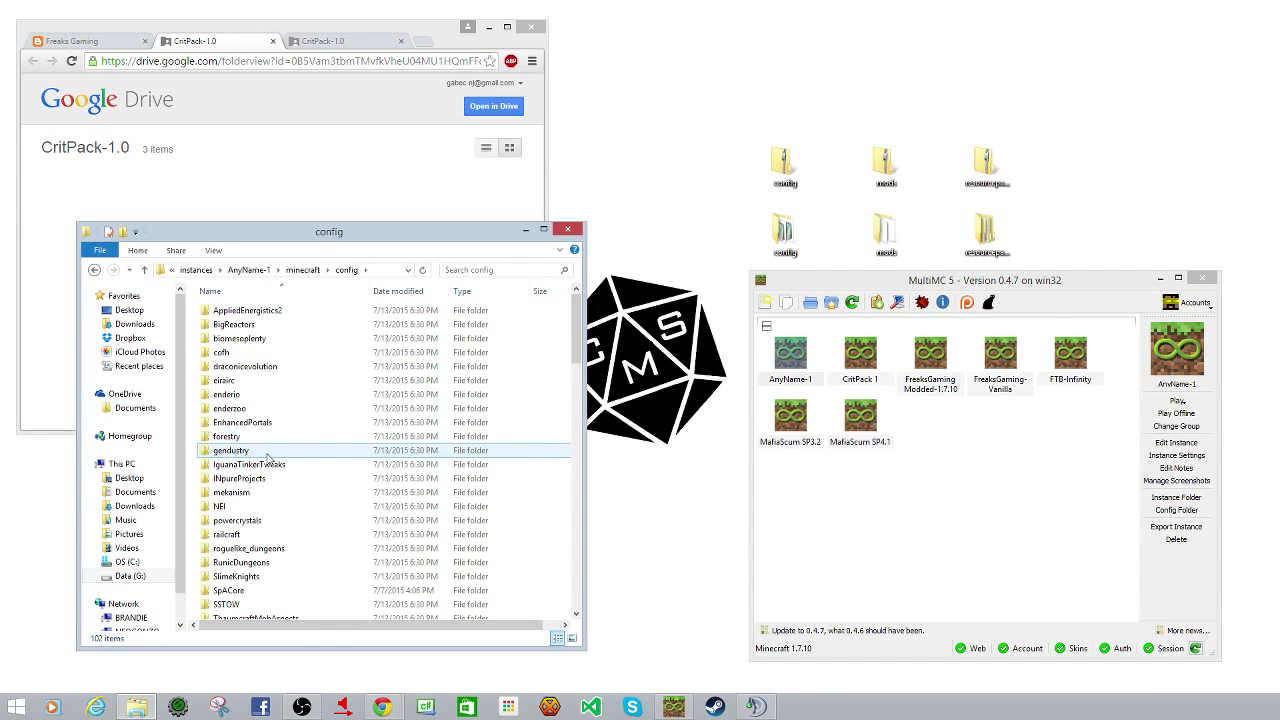
pyautogui.scroll(-20, 268, 457)
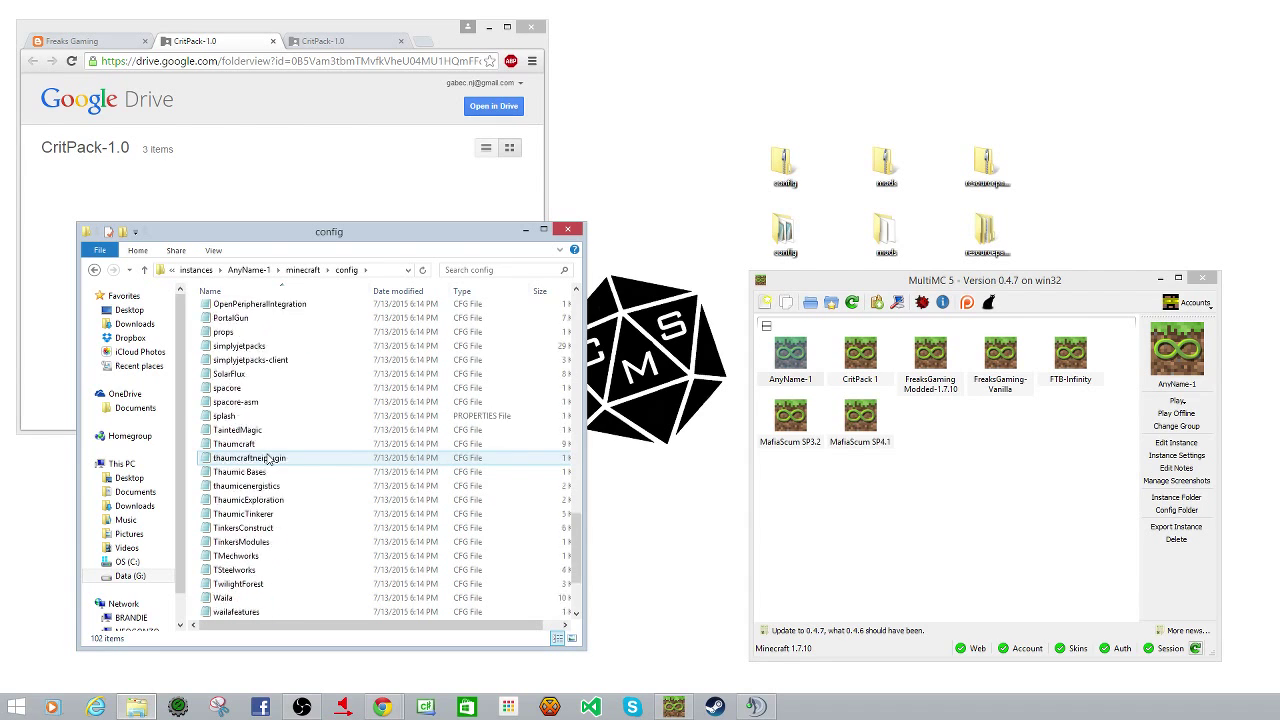
pyautogui.scroll(20, 268, 457)
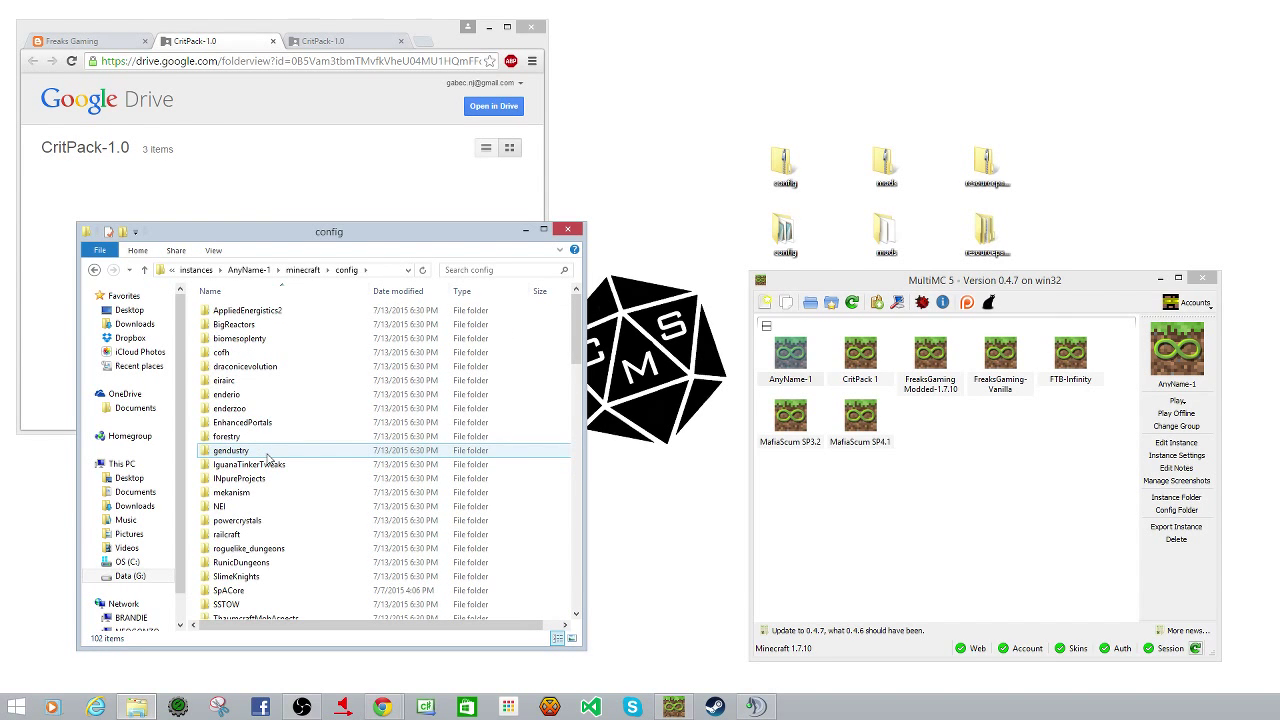
pyautogui.press('BackSpace')
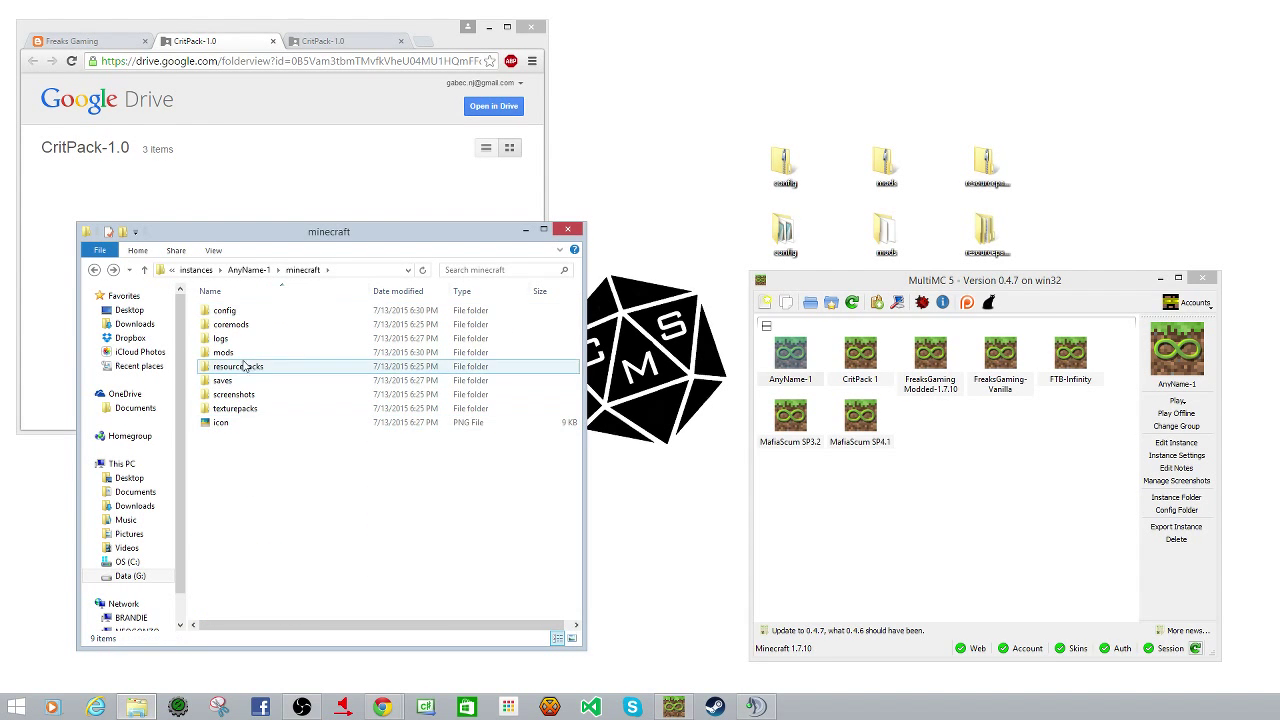
pyautogui.doubleClick(244, 352)
pyautogui.scroll(-2, 327, 440)
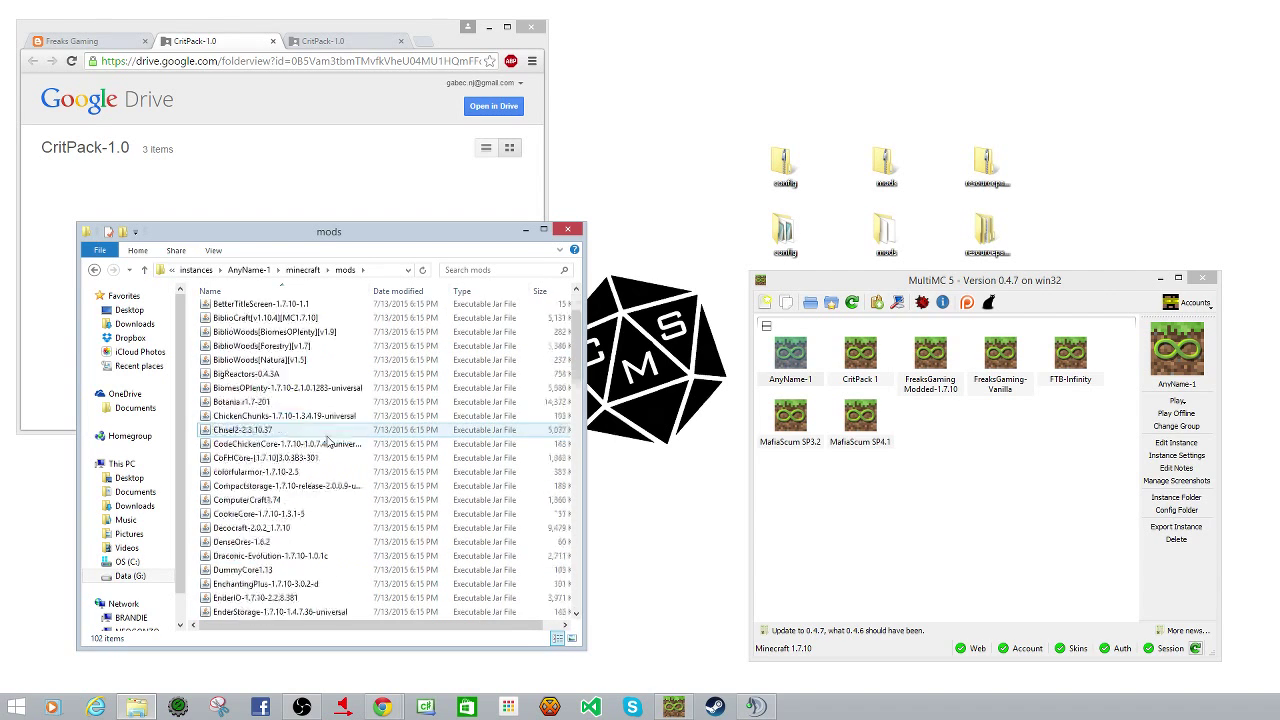
pyautogui.scroll(-20, 328, 440)
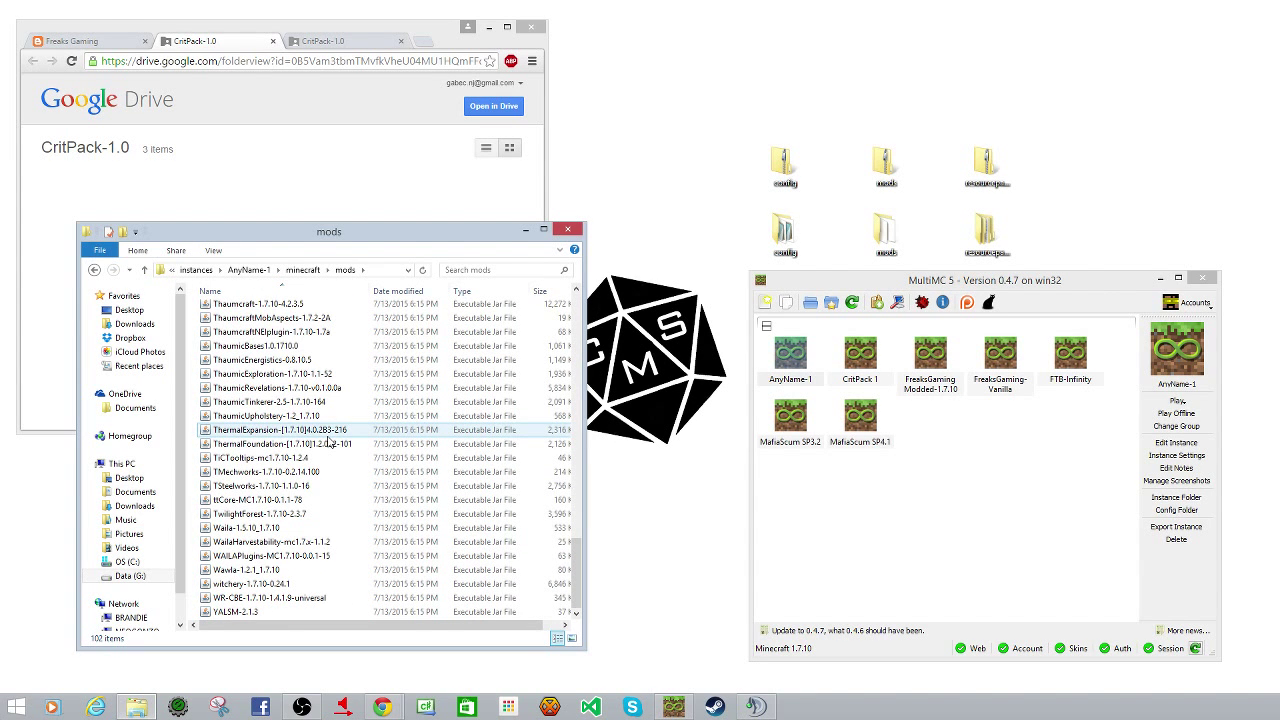
pyautogui.press('BackSpace')
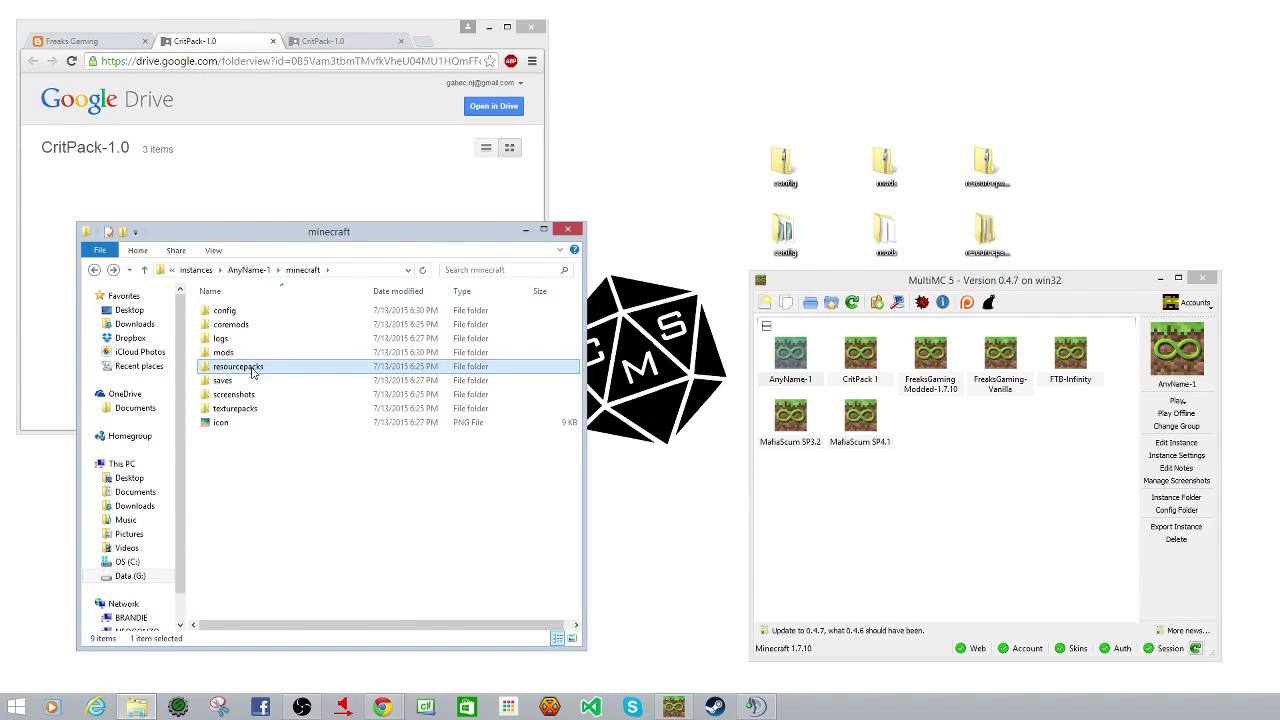
pyautogui.doubleClick(252, 368)
pyautogui.click(237, 316)
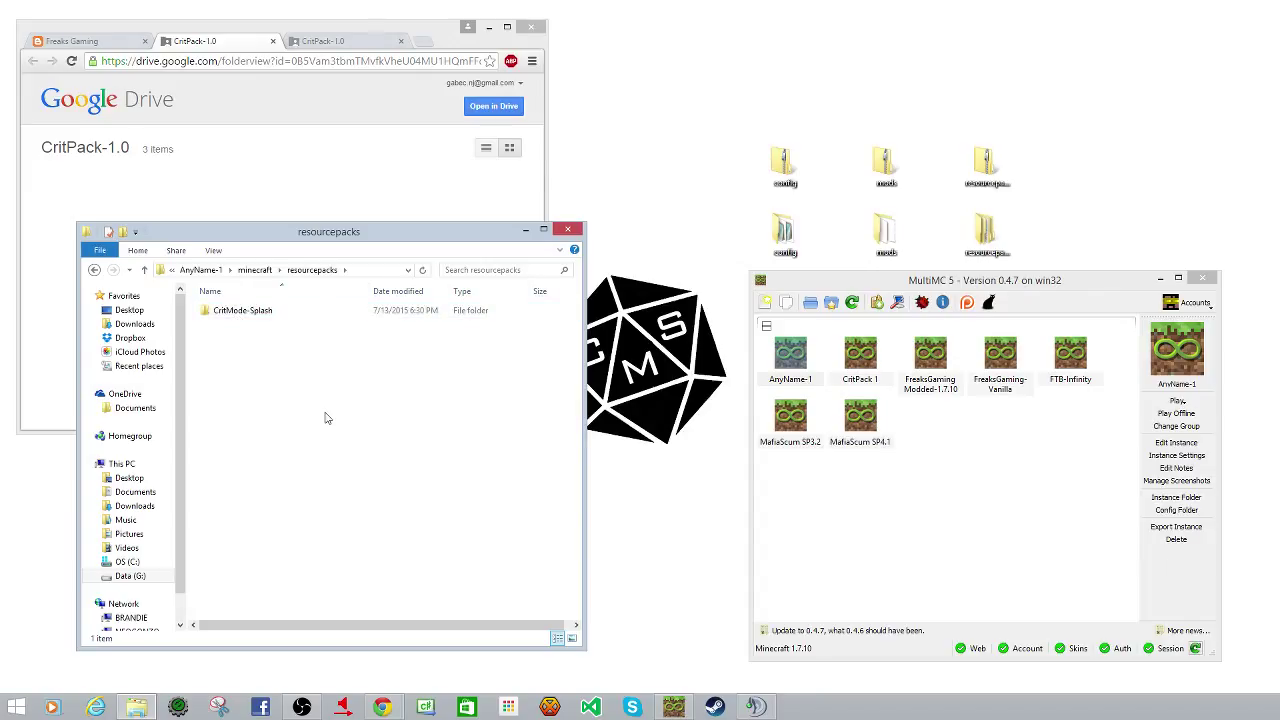
pyautogui.press('BackSpace')
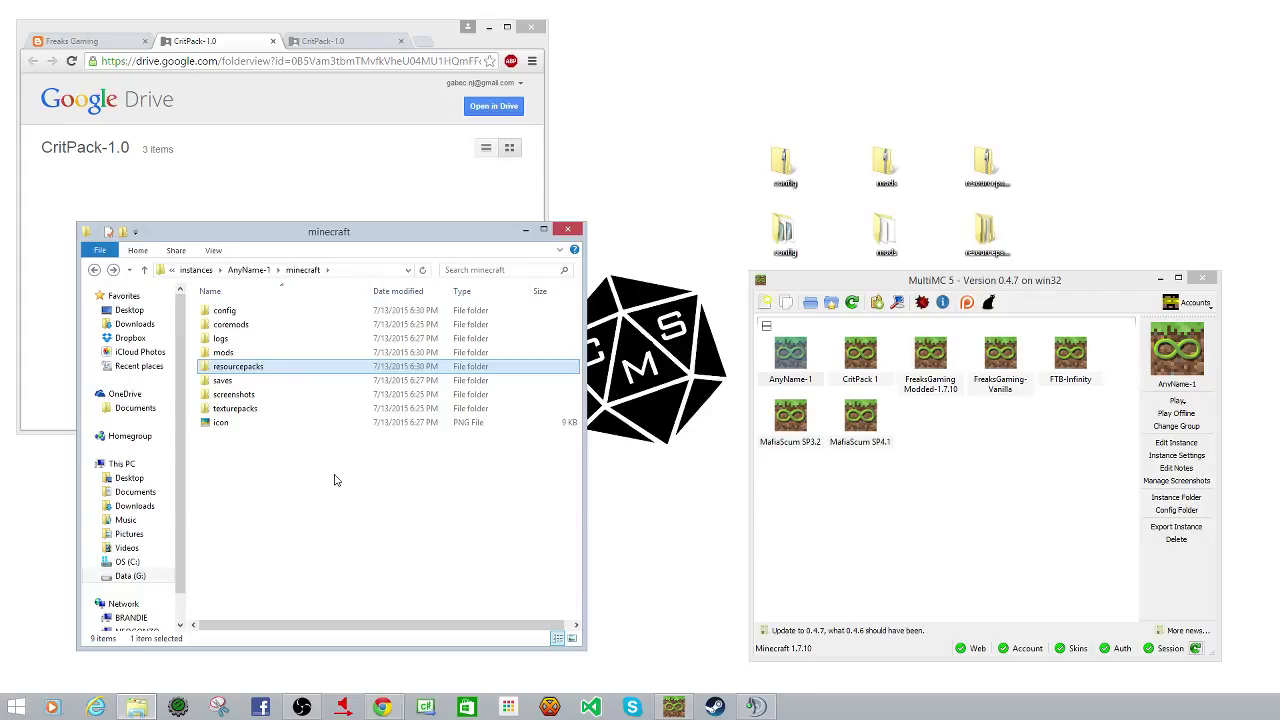
pyautogui.click(335, 480)
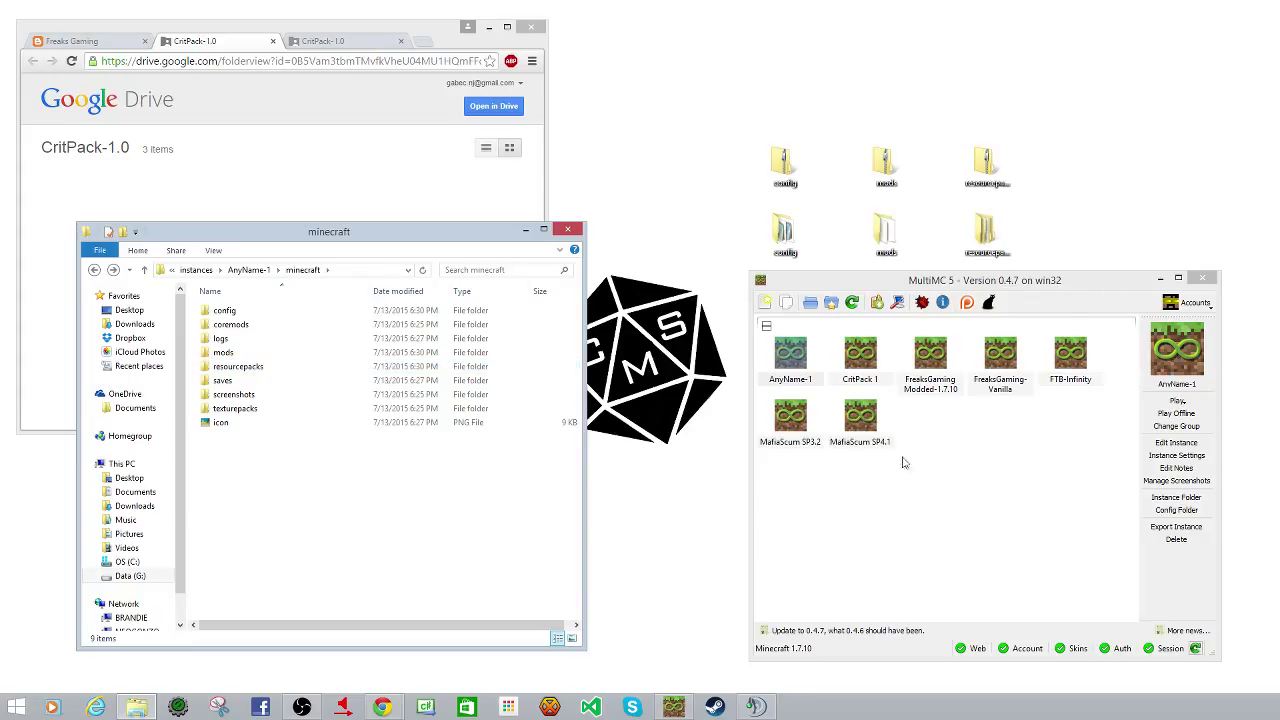
pyautogui.click(567, 229)
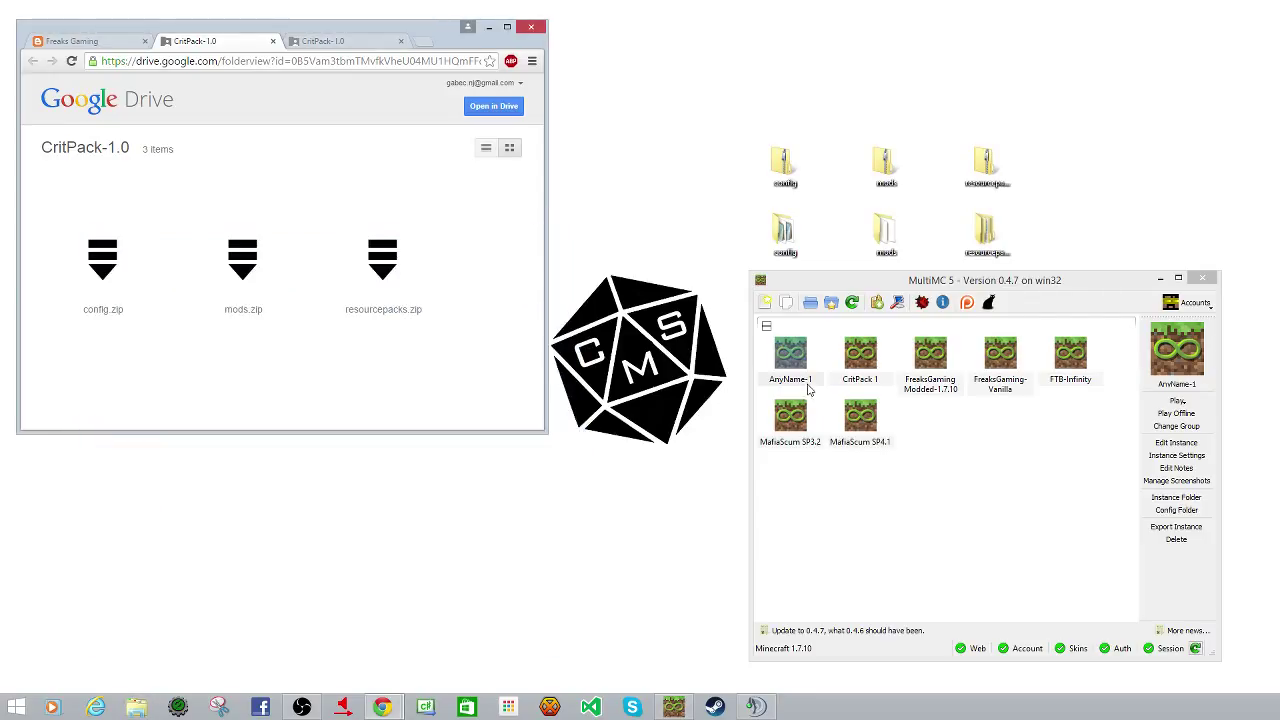
# Open the AnyName-1 instance for editing in MultiMC and review its full list of loader mods.
pyautogui.click(797, 357)
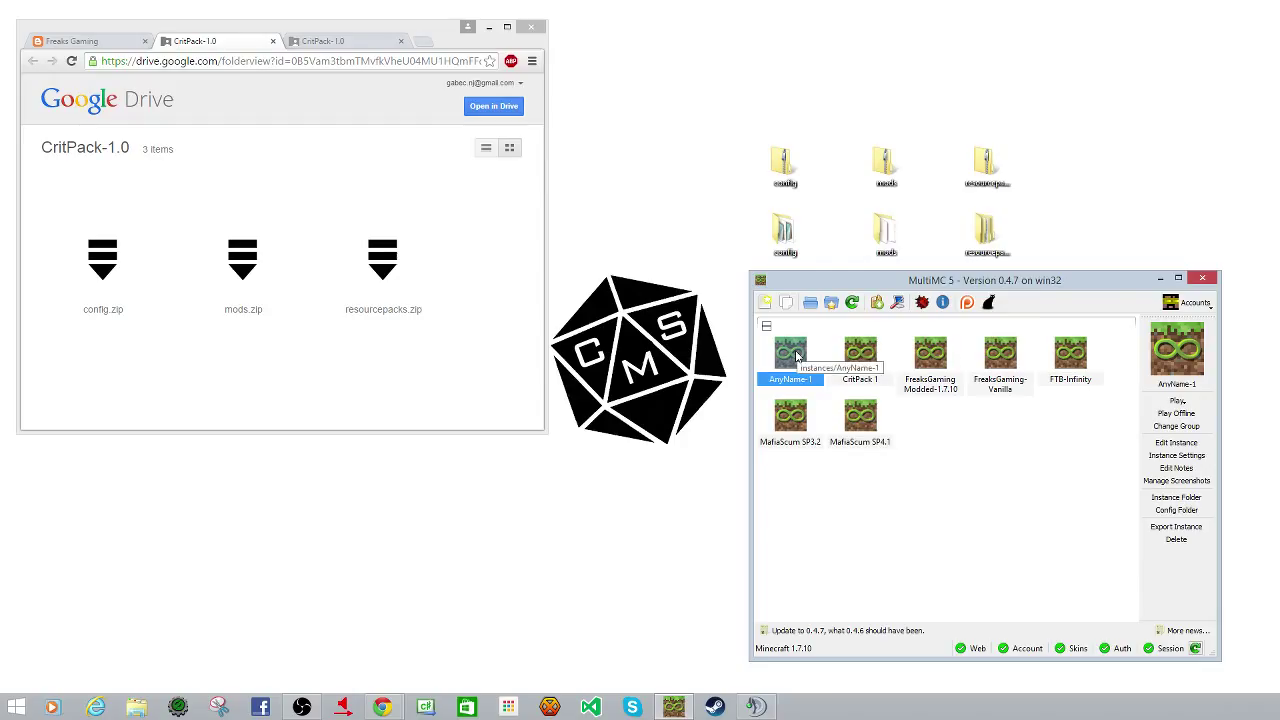
pyautogui.click(1176, 443)
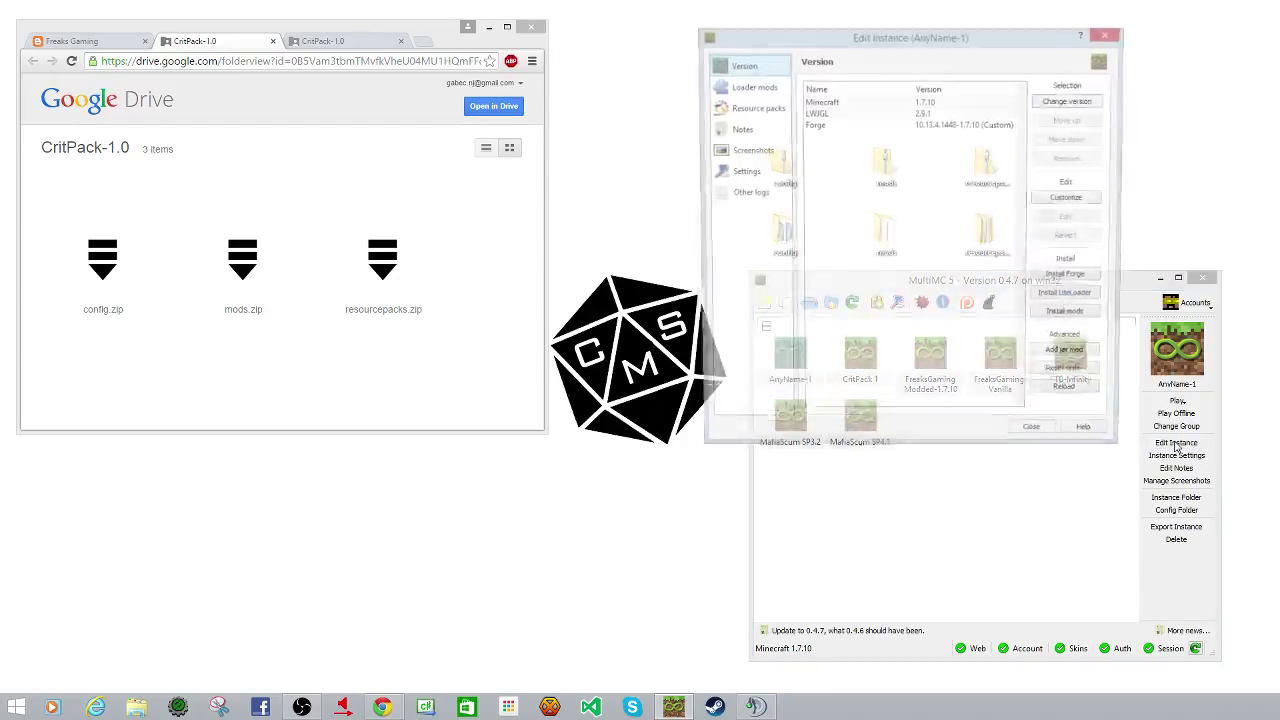
pyautogui.click(744, 89)
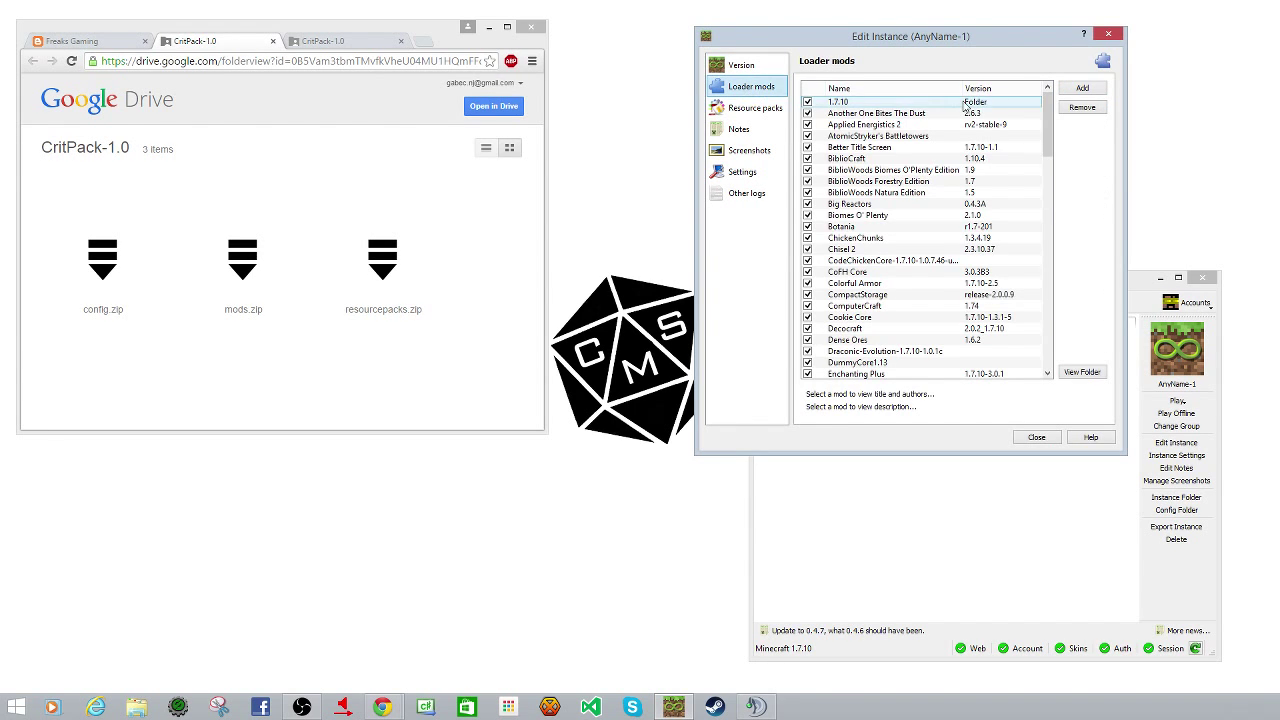
pyautogui.scroll(-1, 1048, 114)
pyautogui.moveTo(1050, 113); pyautogui.dragTo(1064, 250)
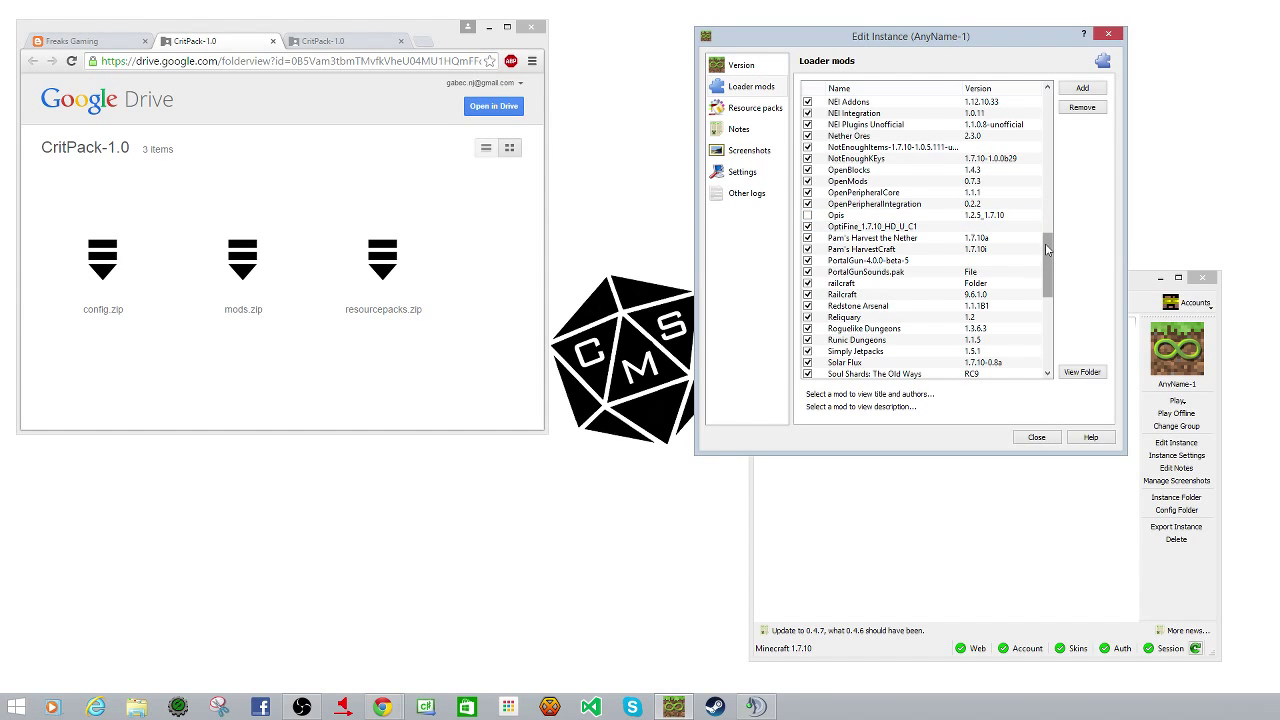
pyautogui.moveTo(1048, 248)
pyautogui.mouseDown()
pyautogui.moveTo(1052, 325)
pyautogui.moveTo(1048, 248)
pyautogui.mouseUp()
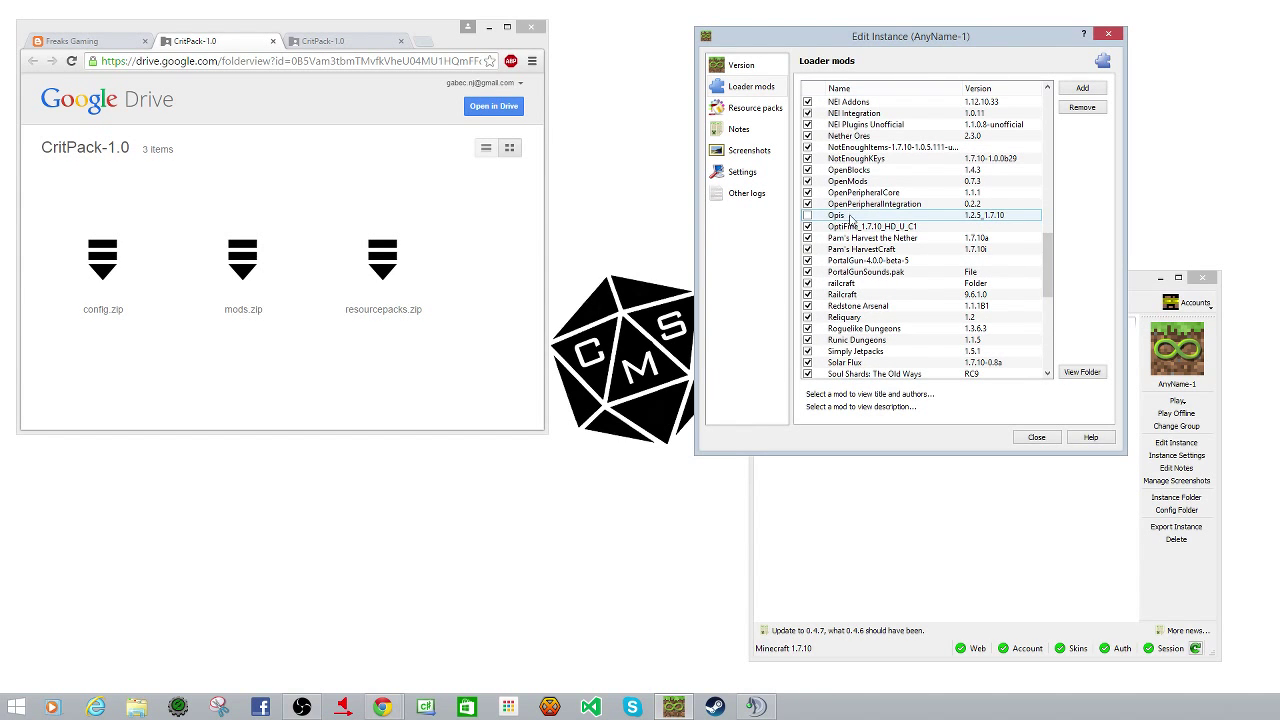
pyautogui.moveTo(1048, 249); pyautogui.dragTo(1050, 322)
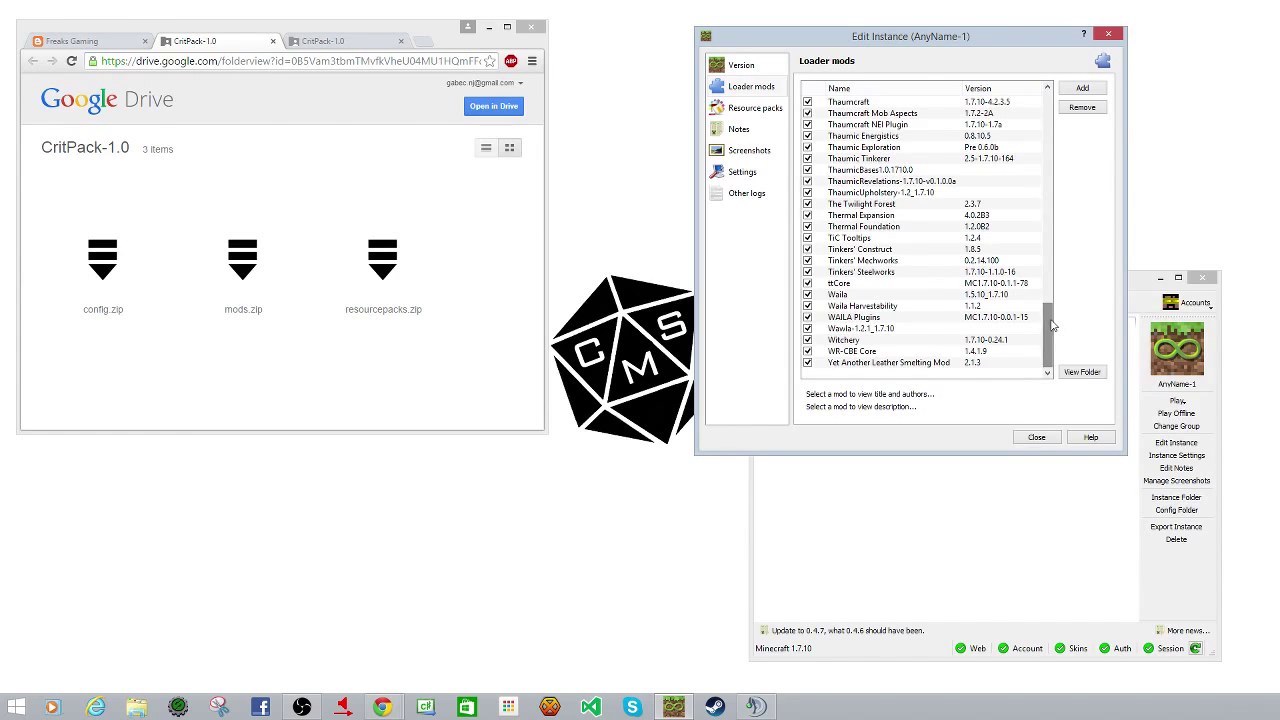
# Check AnyName-1's resource packs, bring up the file selection for adding another pack, and cancel it.
pyautogui.click(752, 108)
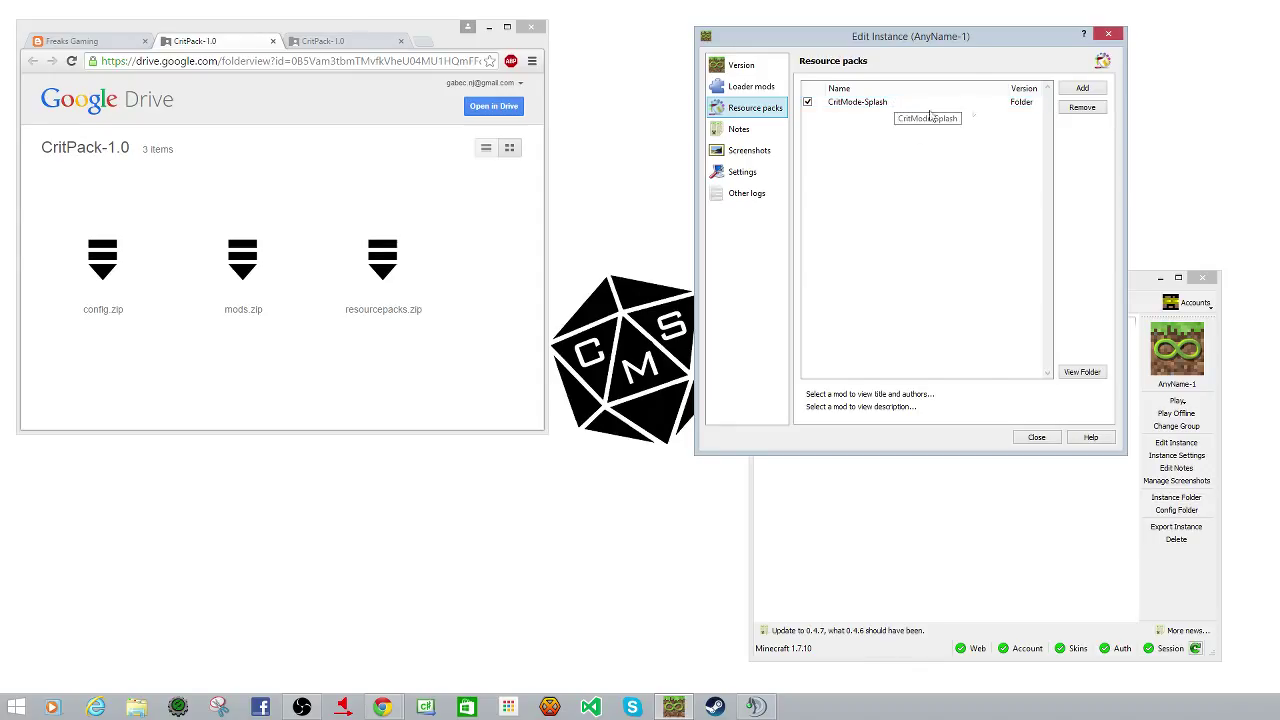
pyautogui.click(1082, 88)
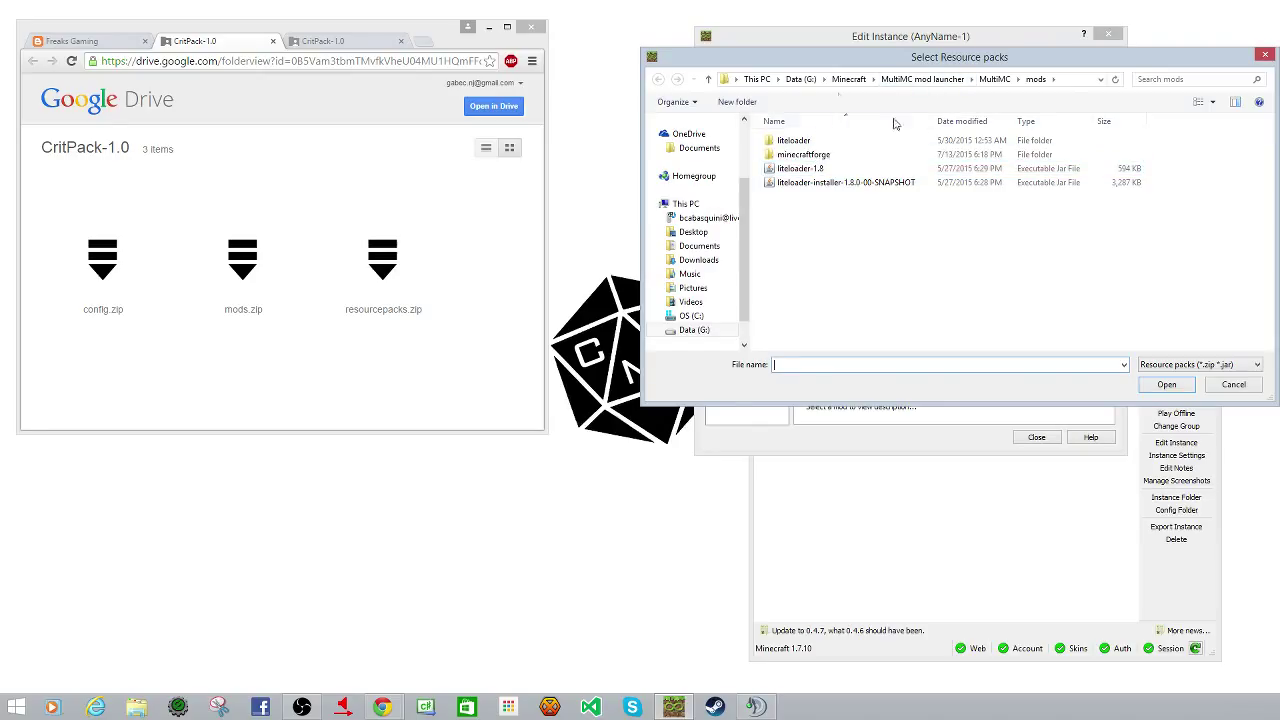
pyautogui.click(1234, 390)
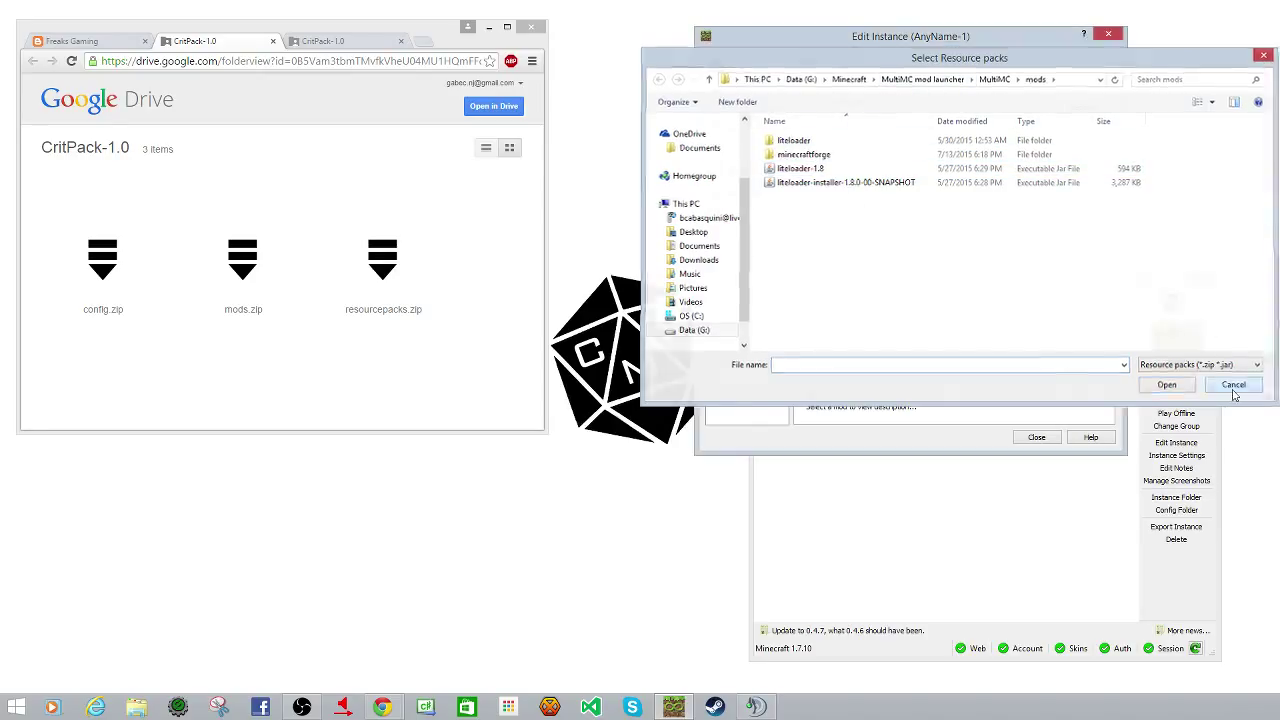
# Review AnyName-1's notes, screenshots, and Java and memory settings, and close the instance editor.
pyautogui.click(752, 130)
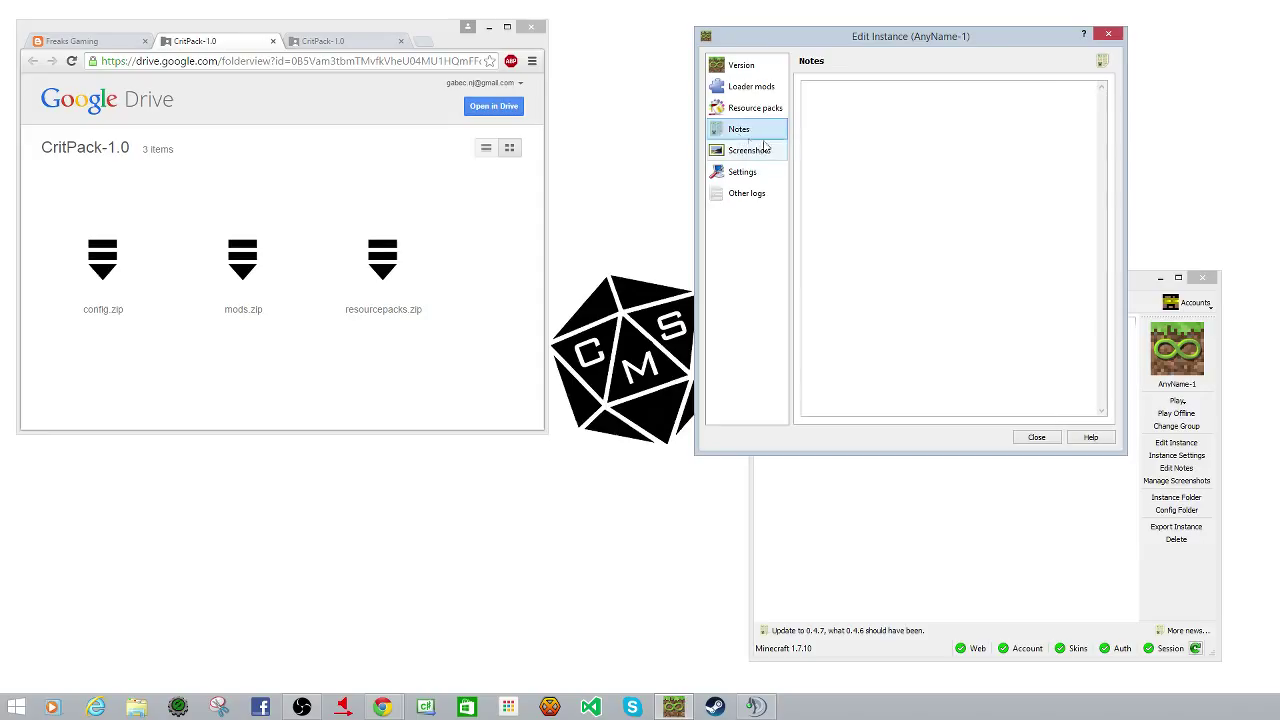
pyautogui.click(760, 150)
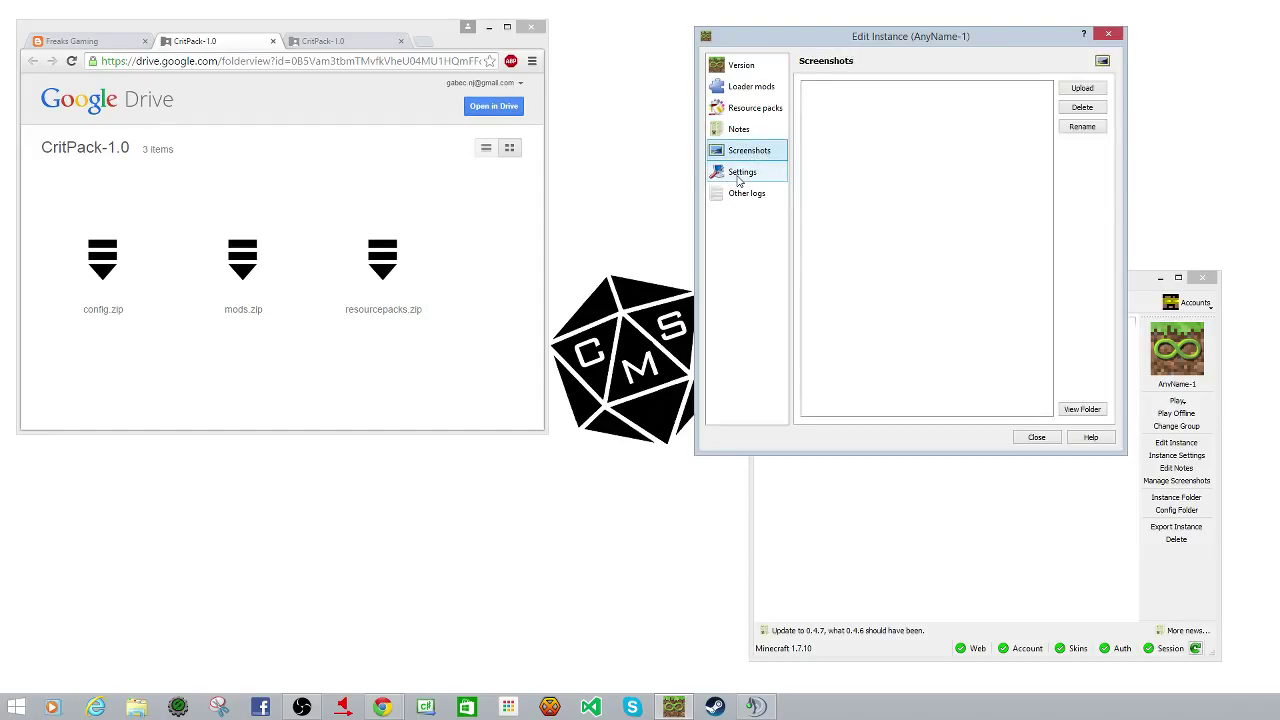
pyautogui.click(739, 174)
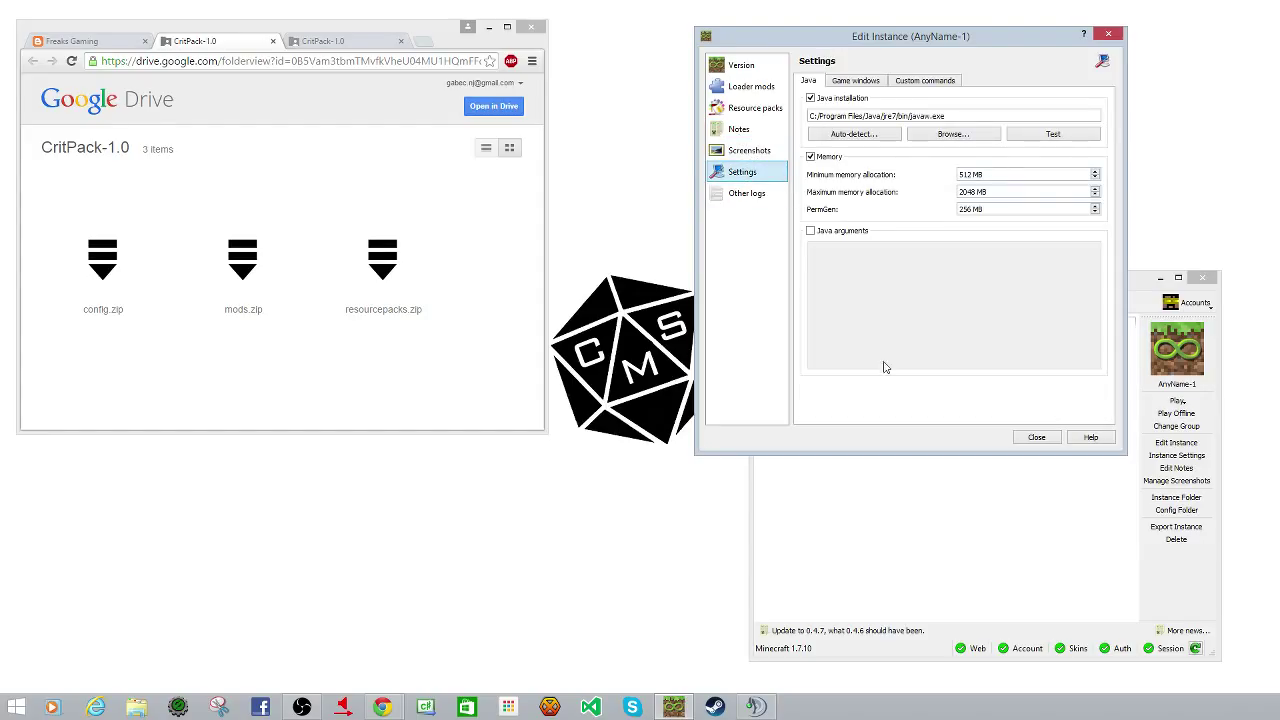
pyautogui.click(1036, 438)
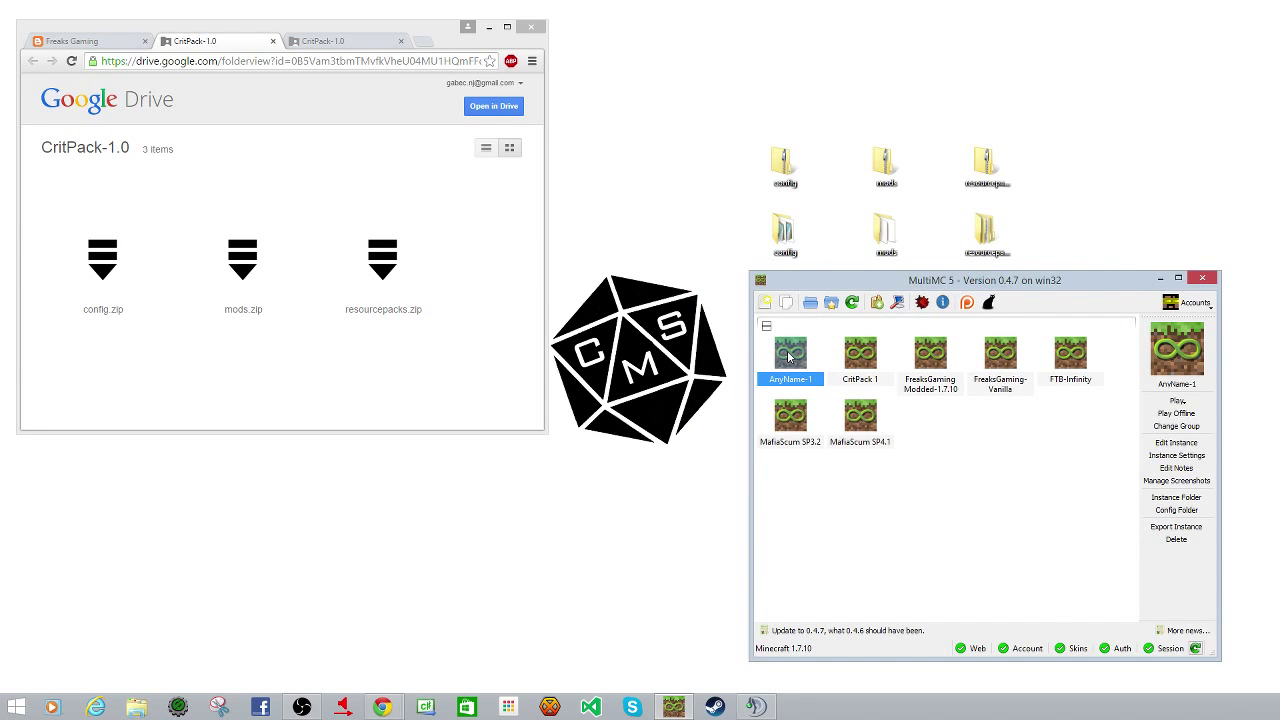
# Launch the AnyName-1 instance and open Minecraft's multiplayer server list.
pyautogui.doubleClick(789, 354)
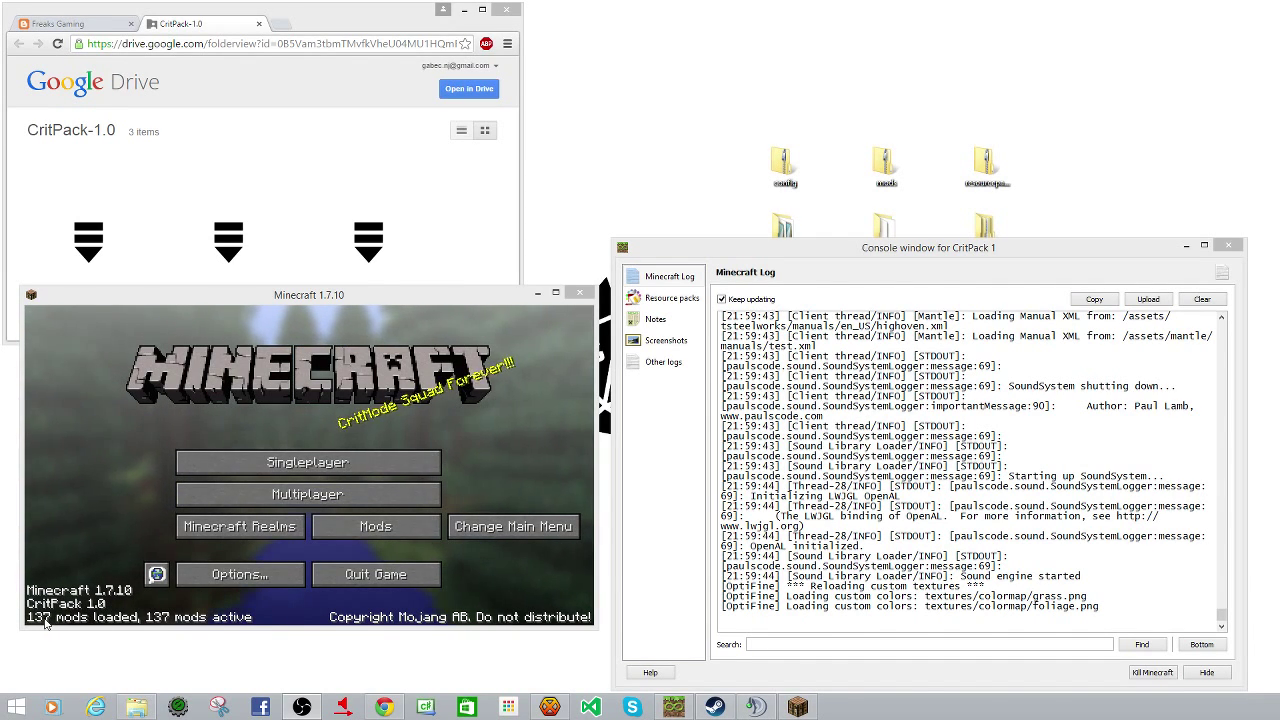
pyautogui.click(313, 496)
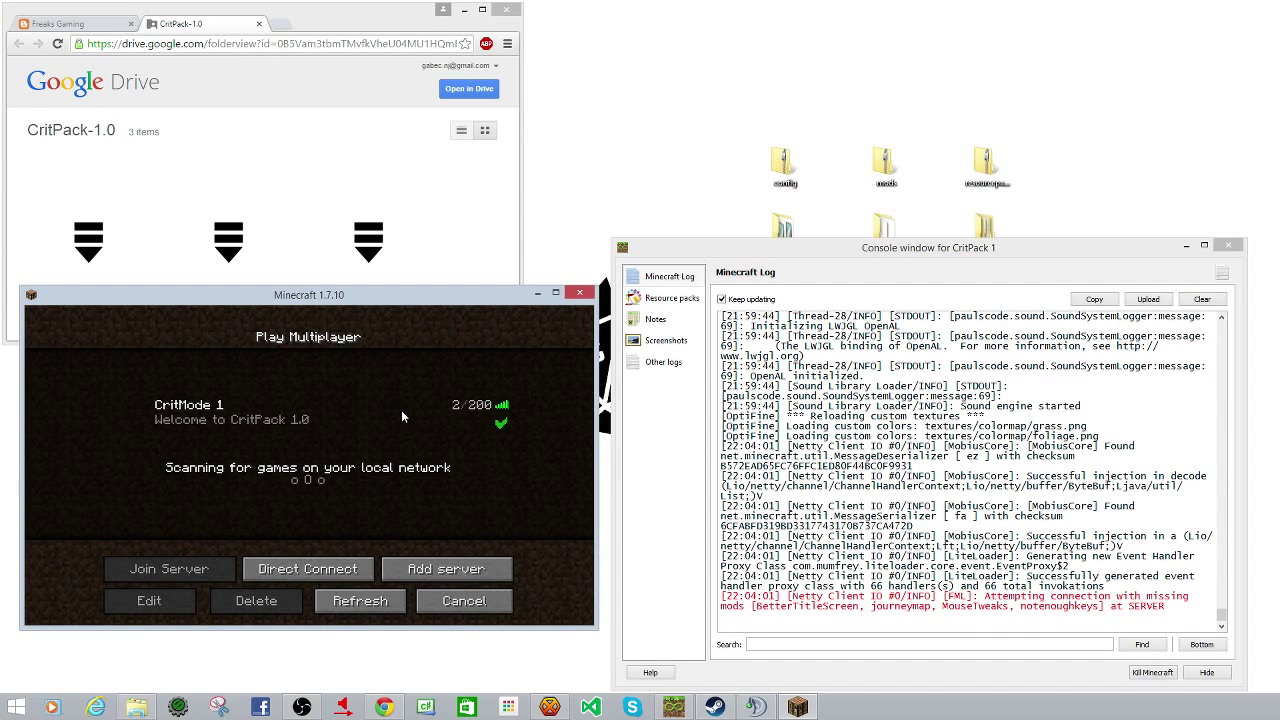
# View the server info form for adding a multiplayer server, and return to the server list without adding one.
pyautogui.click(448, 572)
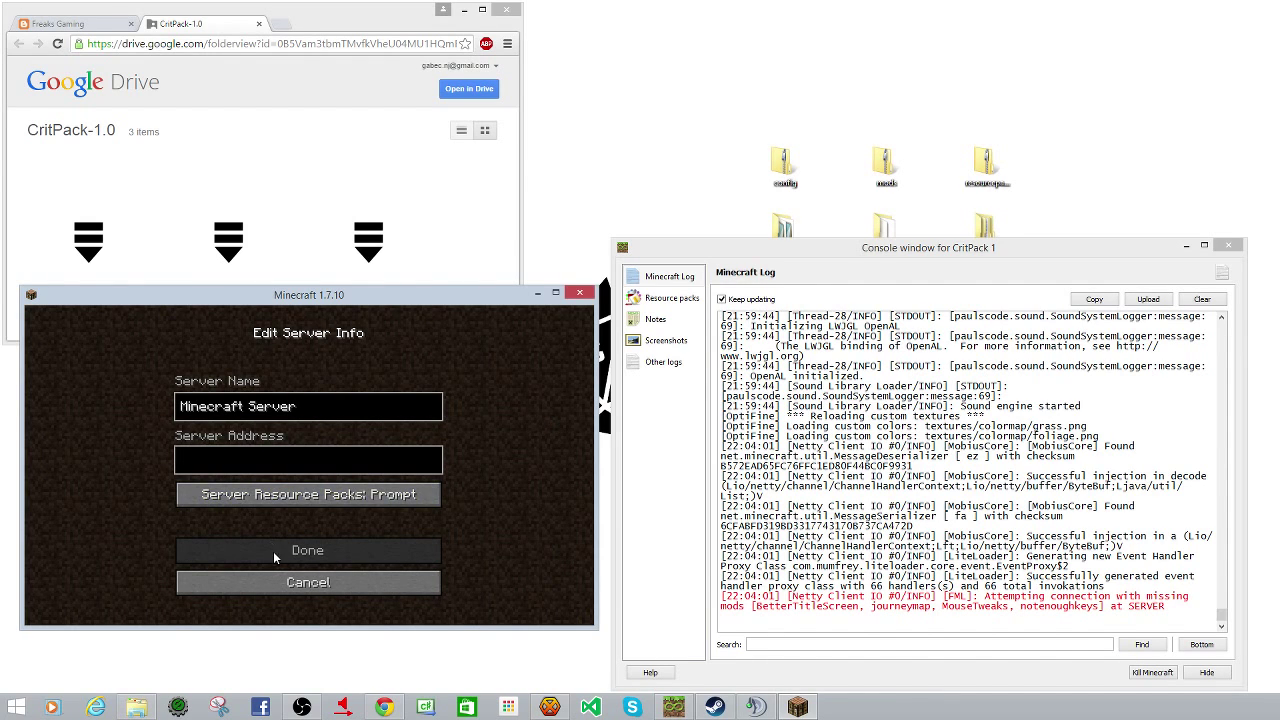
pyautogui.click(281, 581)
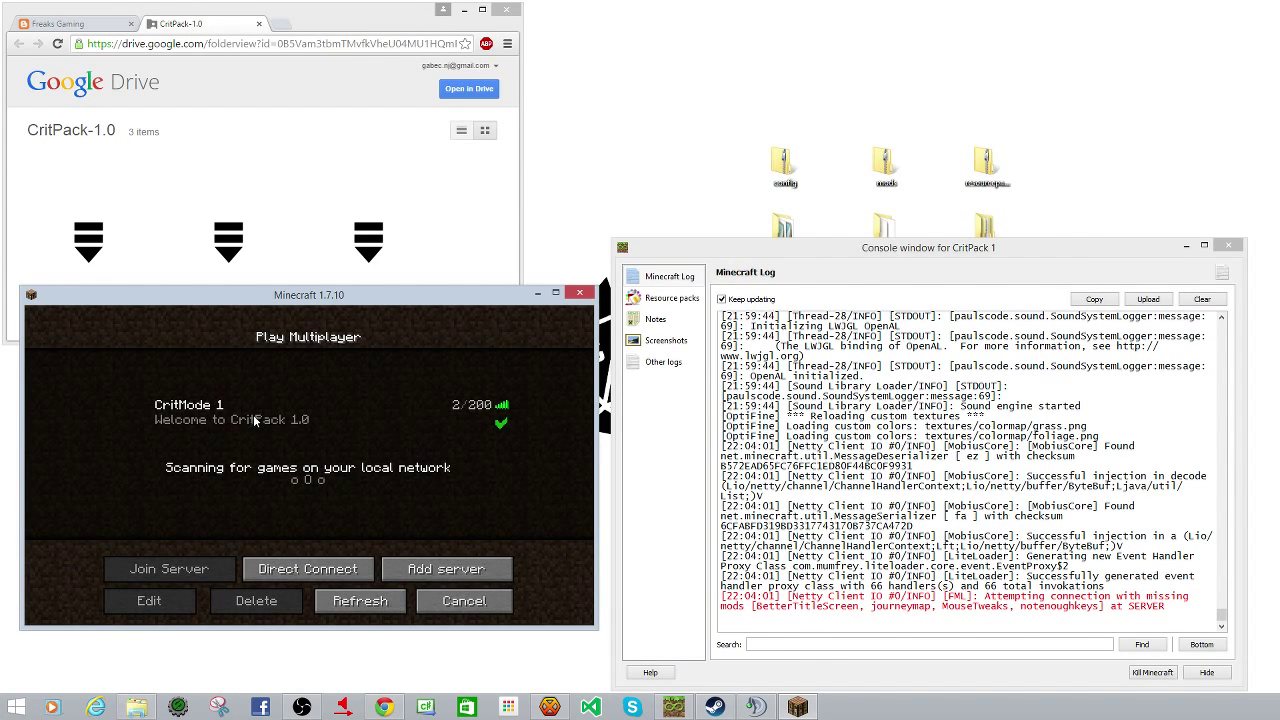
pyautogui.click(380, 298)
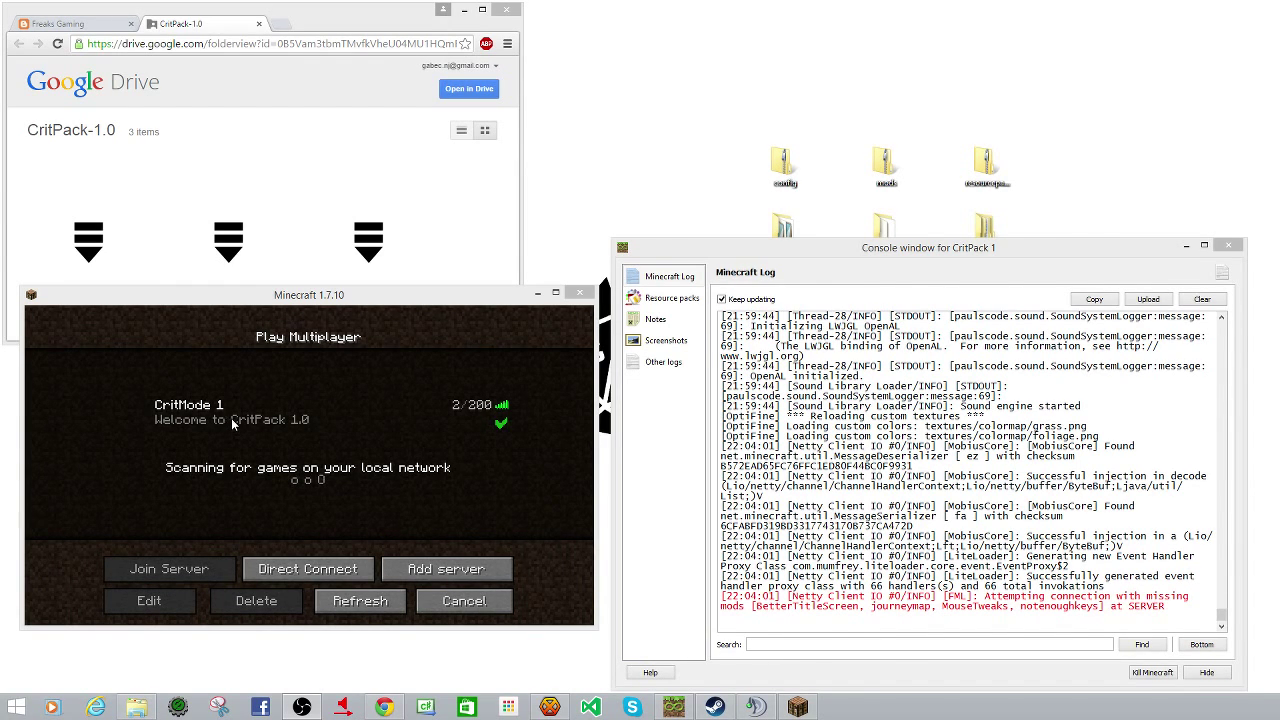
pyautogui.click(373, 298)
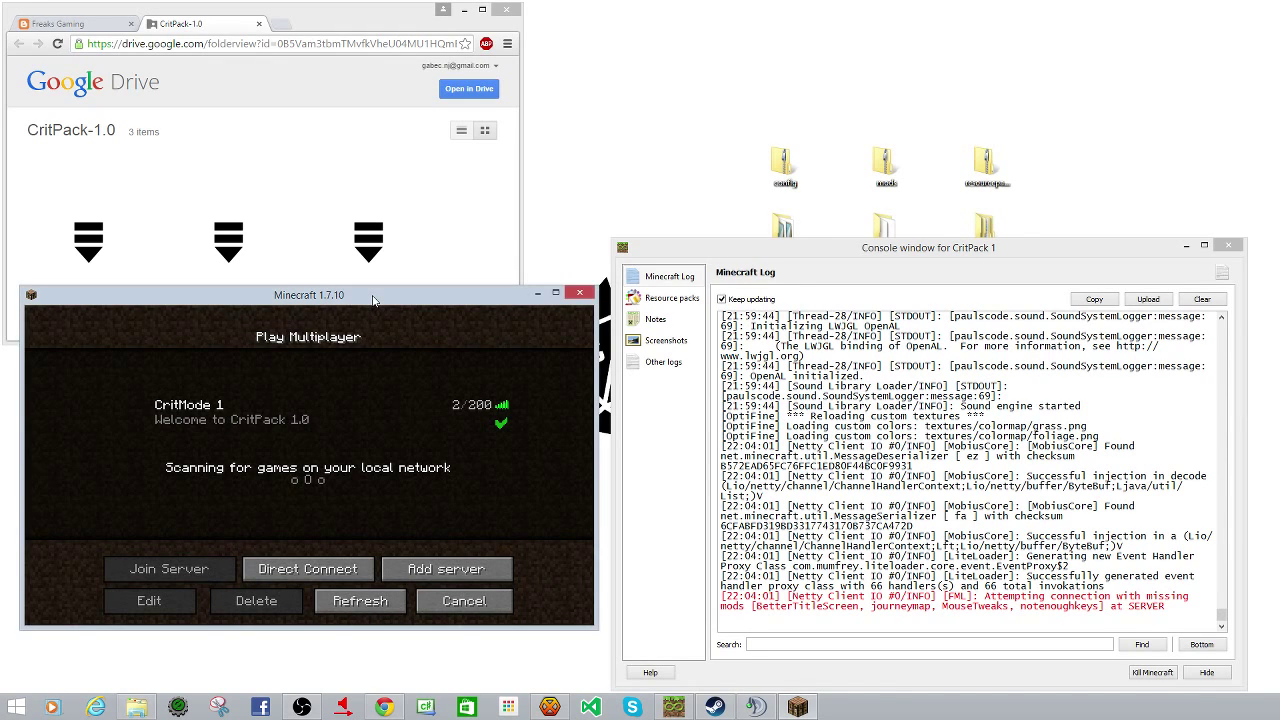